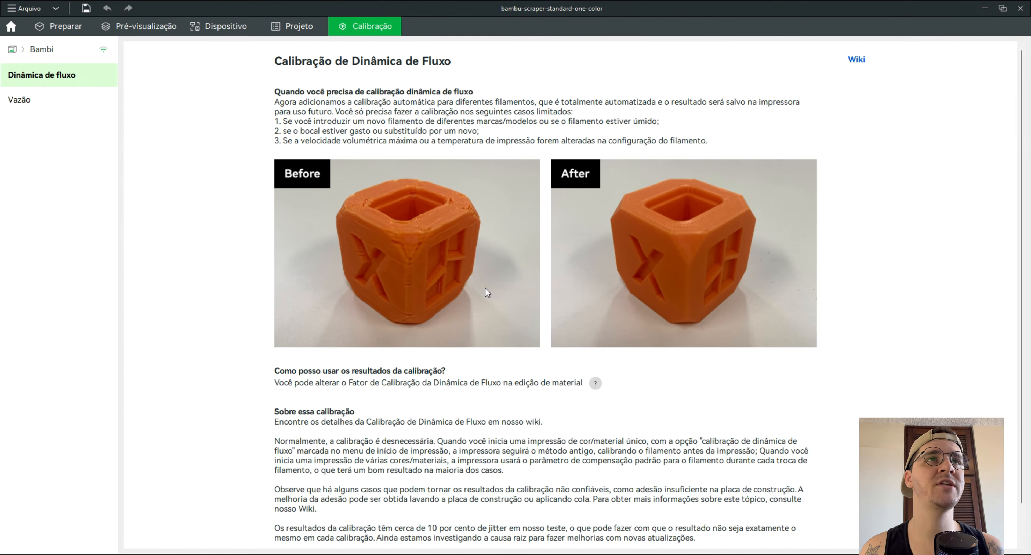
Read the flow dynamics calibration page, and review the Bambu Lab Bed Scraper project's description, recommended settings and profile information.
scroll(487, 293, "down", 1)
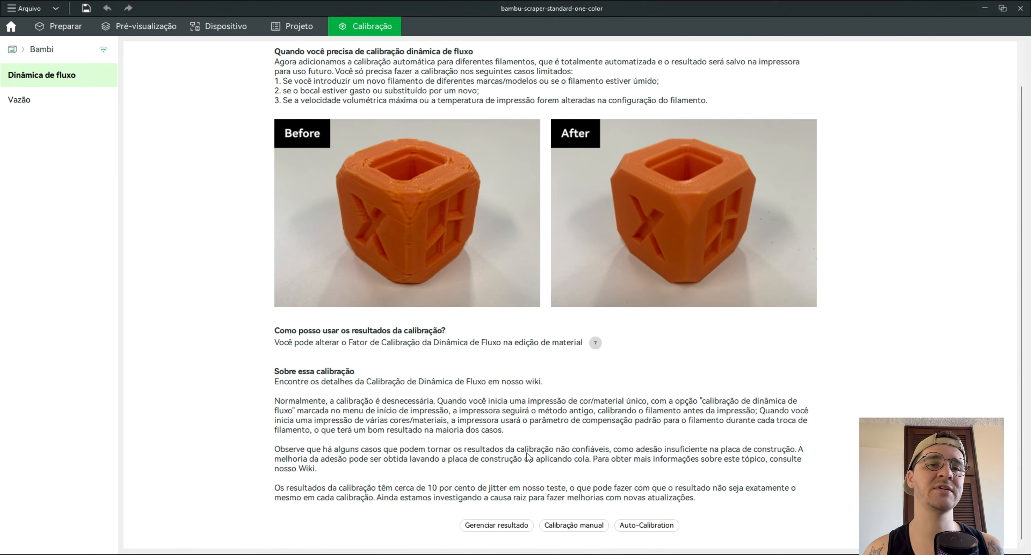
left_click(294, 27)
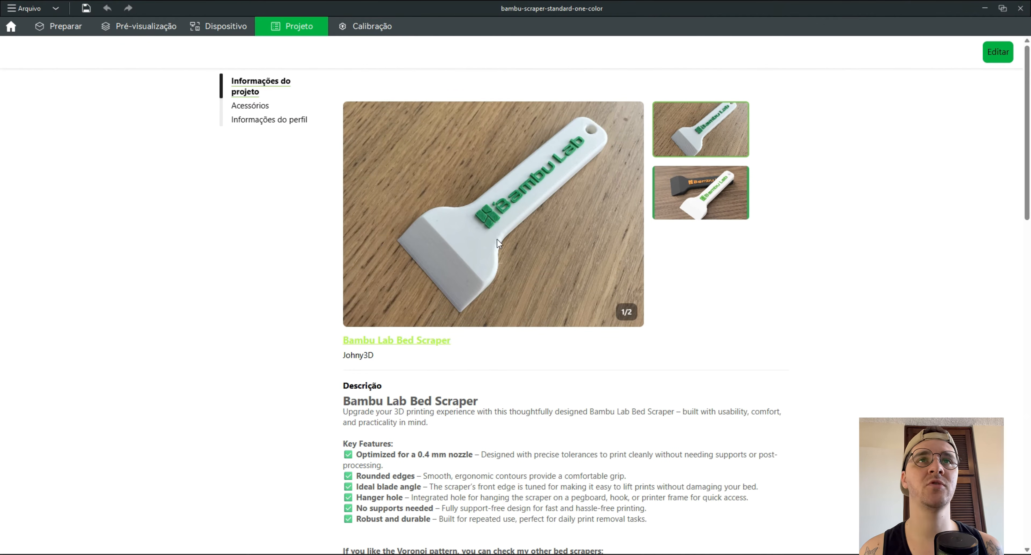
scroll(728, 363, "down", 20)
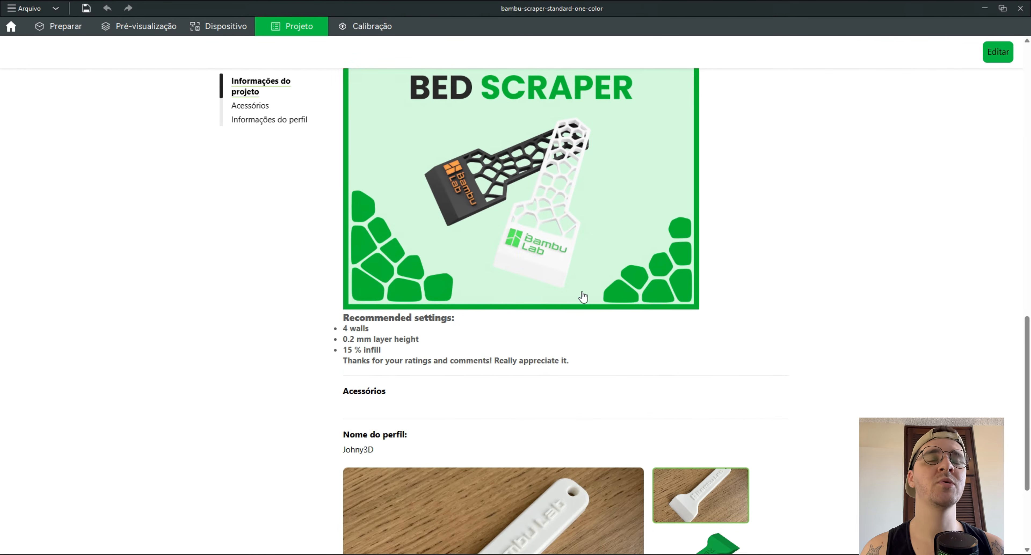
scroll(718, 325, "down", 4)
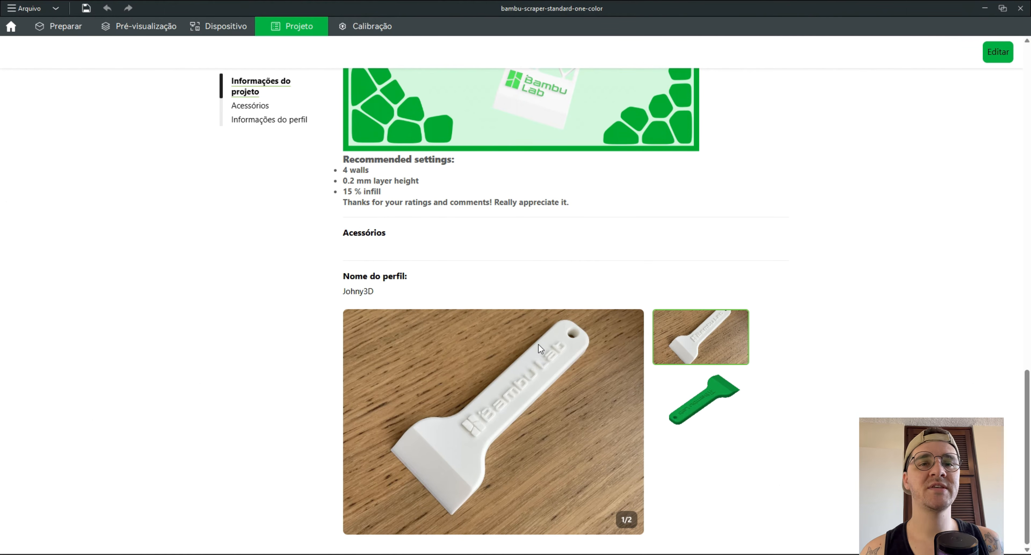
scroll(603, 402, "up", 10)
Open the material configuration of AMS slot A3 on the device page and change its filament to Bambu PETG HF.
left_click(239, 27)
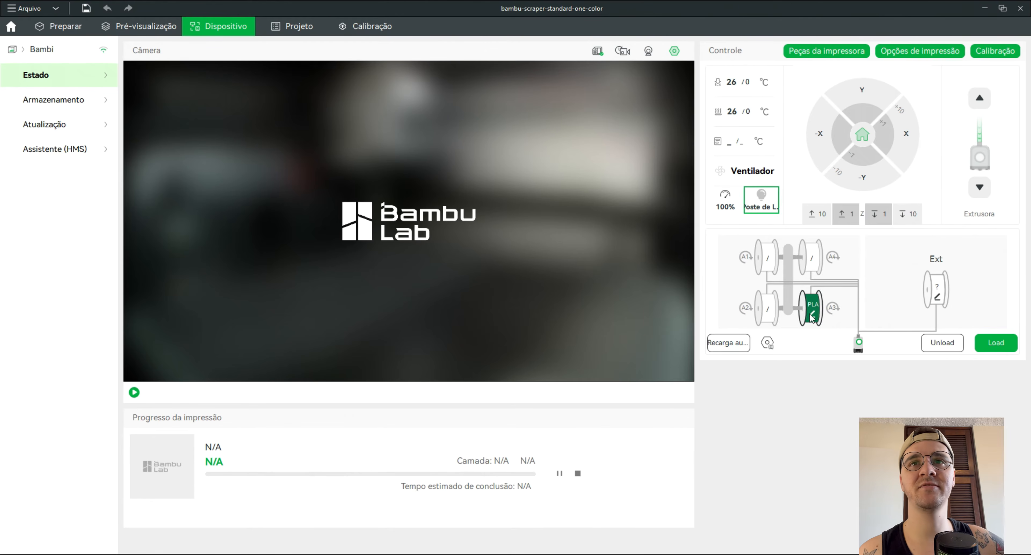
left_click(800, 297)
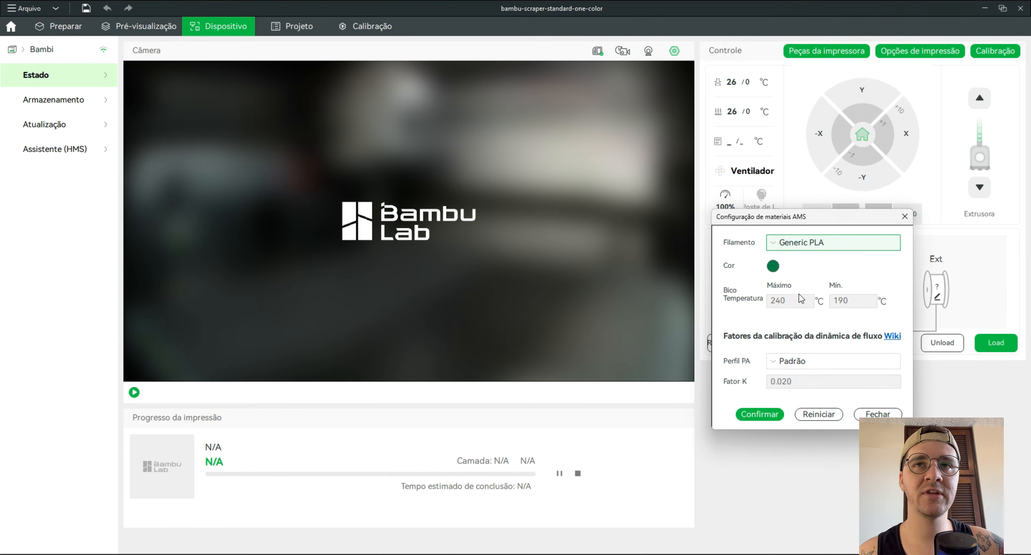
left_click(777, 244)
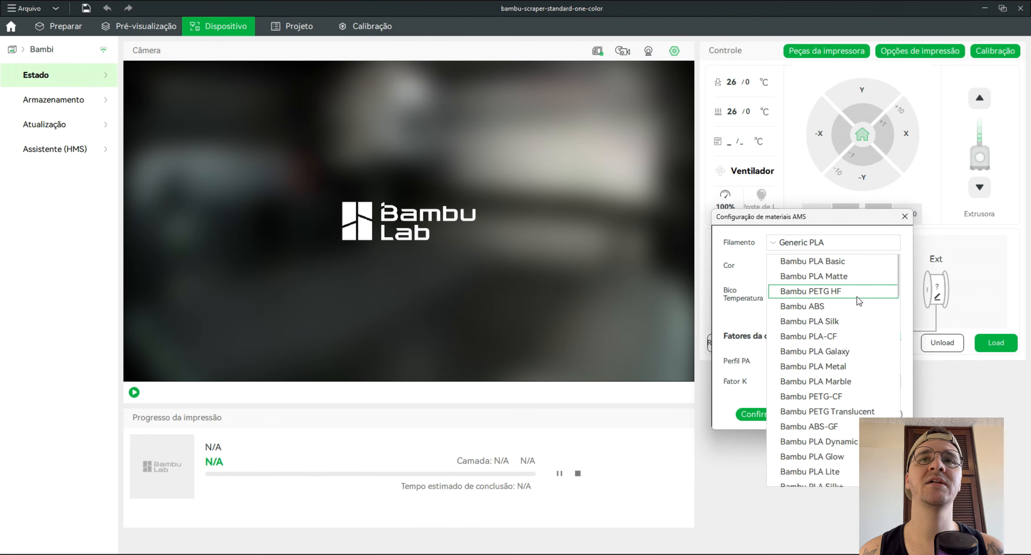
left_click(900, 292)
Set the AMS slot A3 filament to Generic PLA, check the available colours, and confirm the material configuration.
left_click(833, 243)
scroll(840, 348, "down", 10)
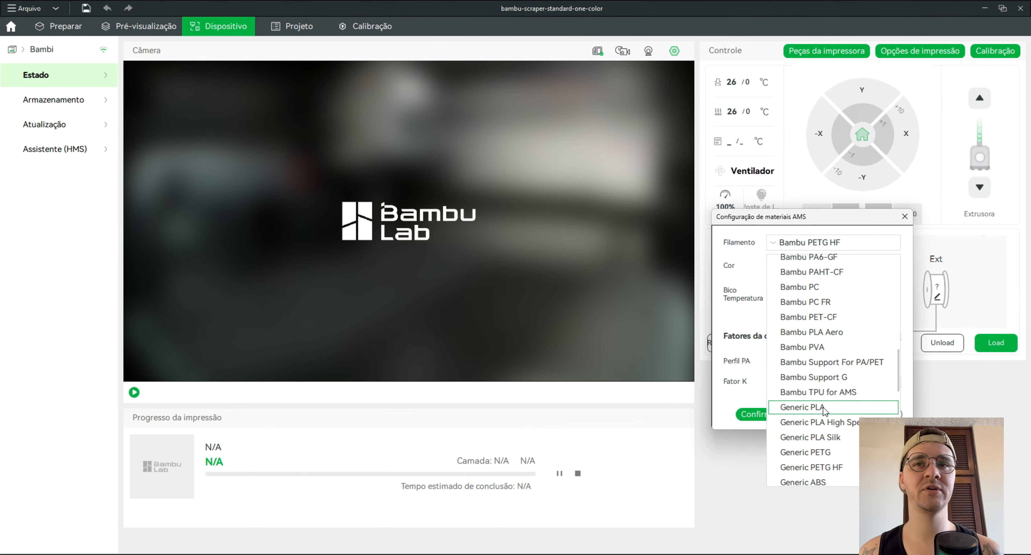
left_click(816, 410)
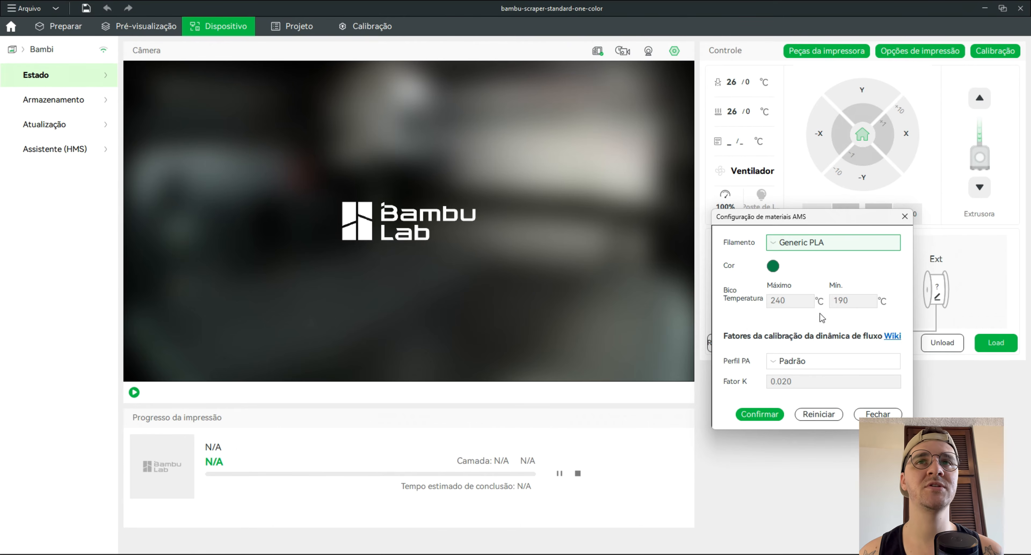
left_click(774, 267)
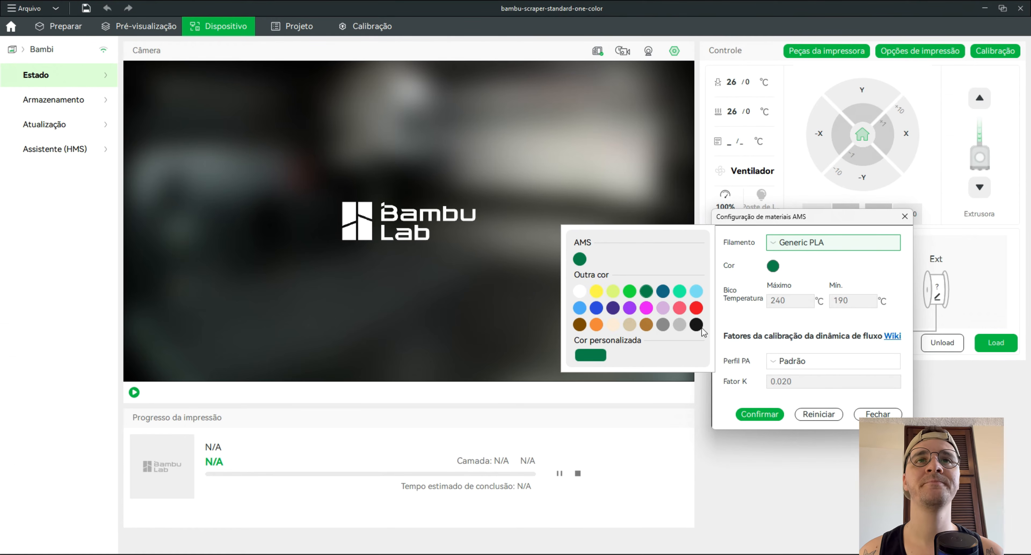
left_click(826, 280)
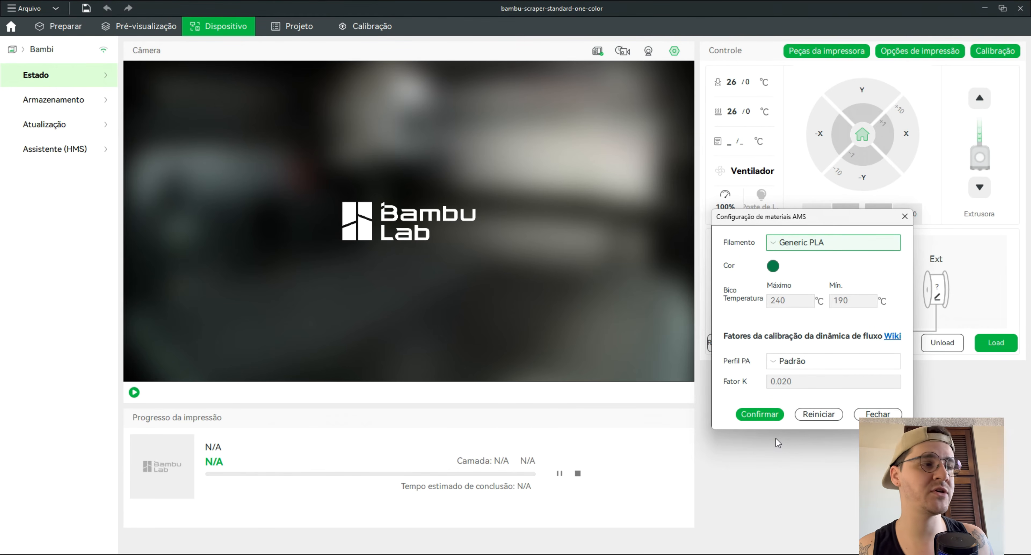
left_click(766, 417)
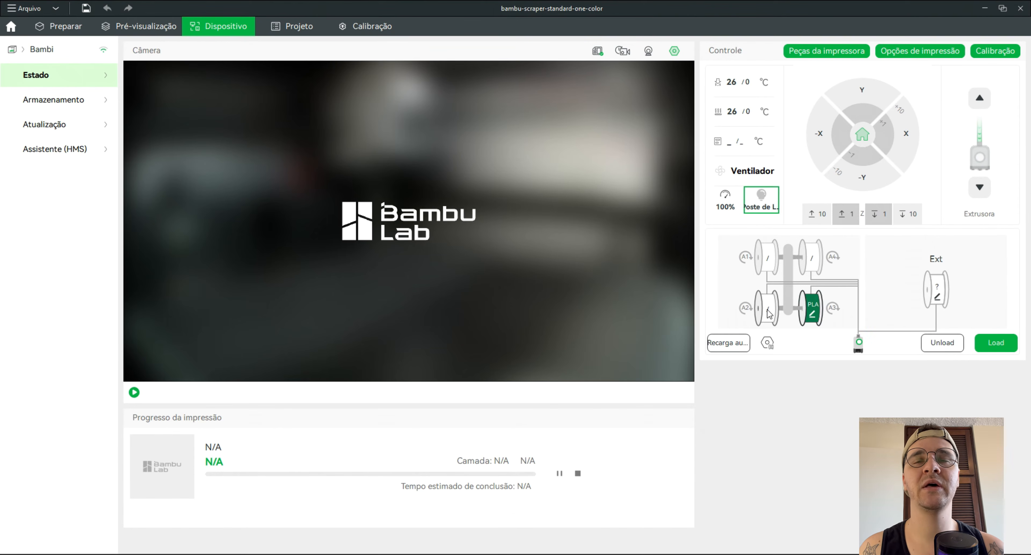
Review the saved material configuration of AMS slot A3 and read the Auto Refill information.
left_click(815, 315)
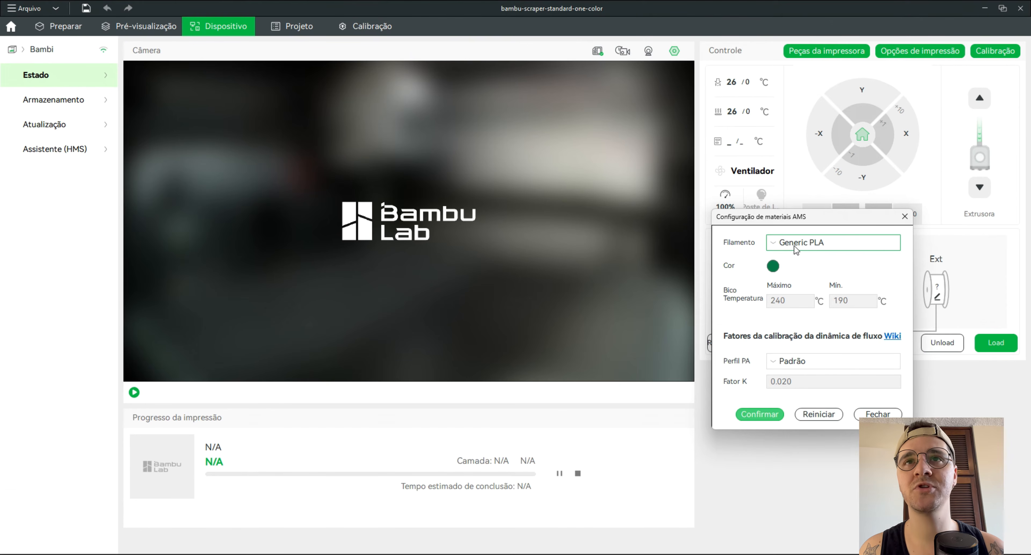
left_click(765, 413)
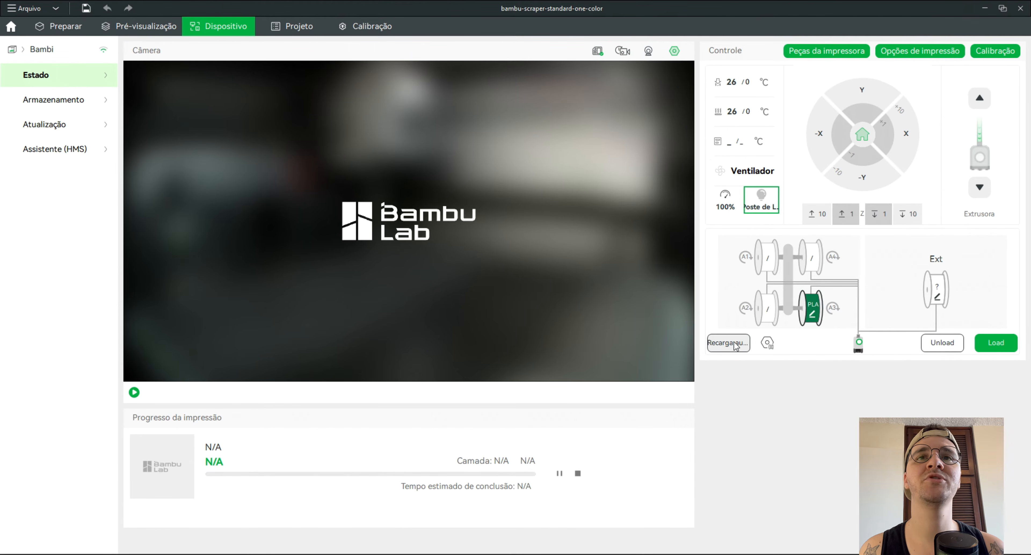
left_click(723, 344)
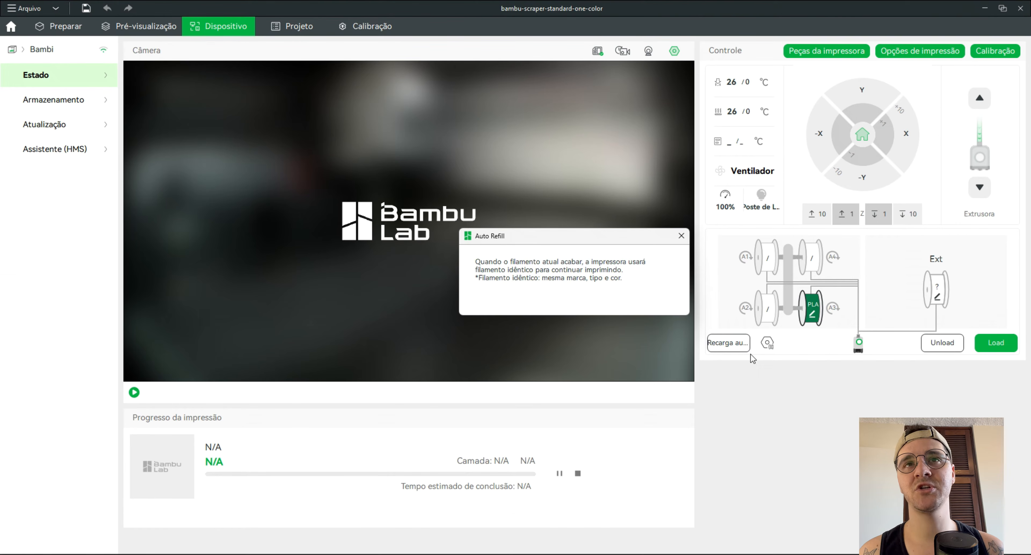
left_click(682, 236)
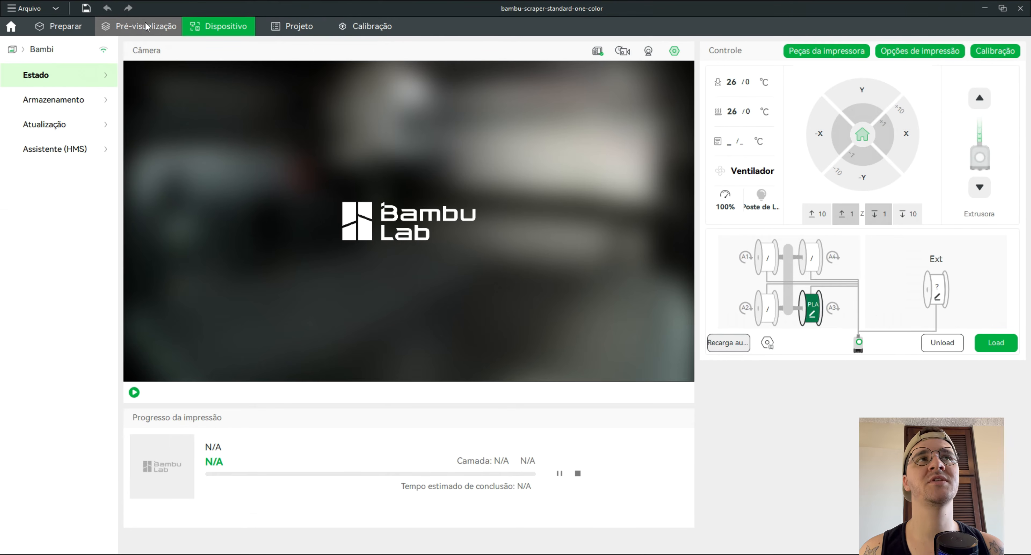
Return to preparing the plate, inspect the scraper model from several angles, and view the available printer presets.
left_click(63, 26)
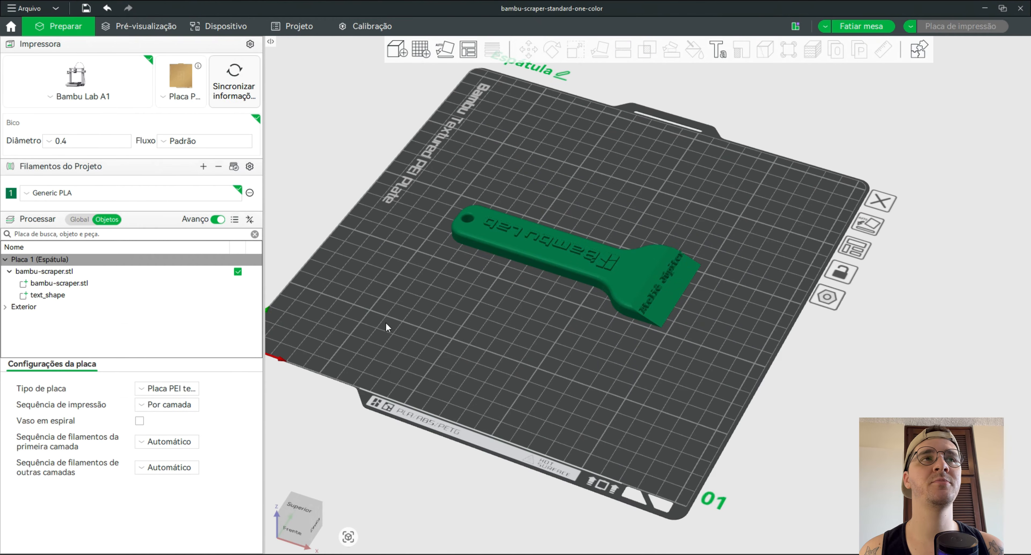
left_click_drag(386, 323, 399, 322)
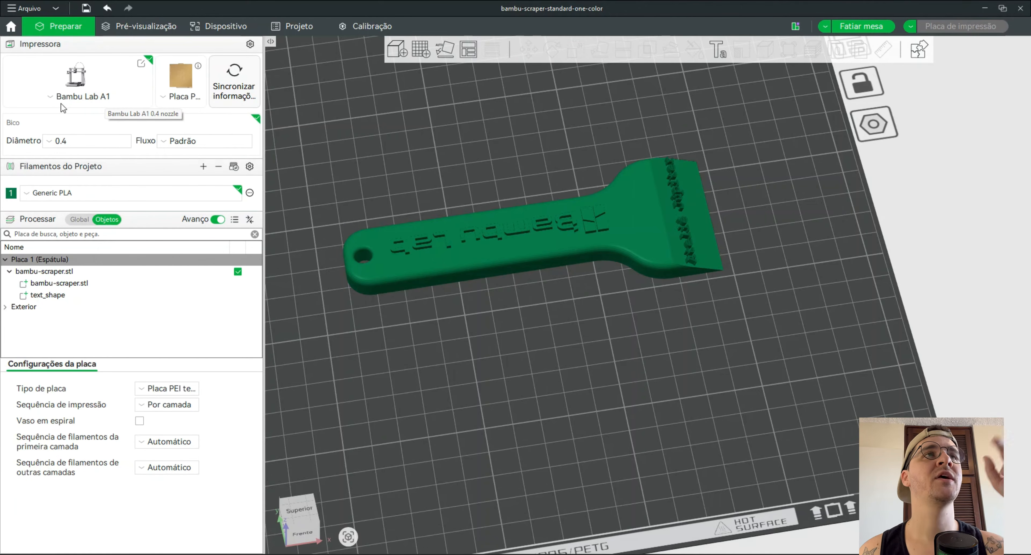
left_click(67, 101)
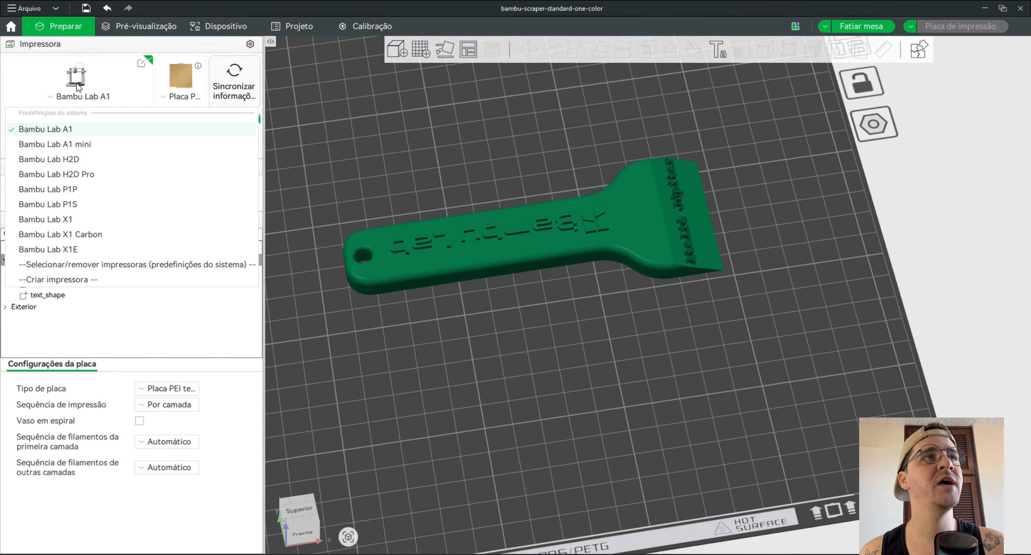
left_click(471, 392)
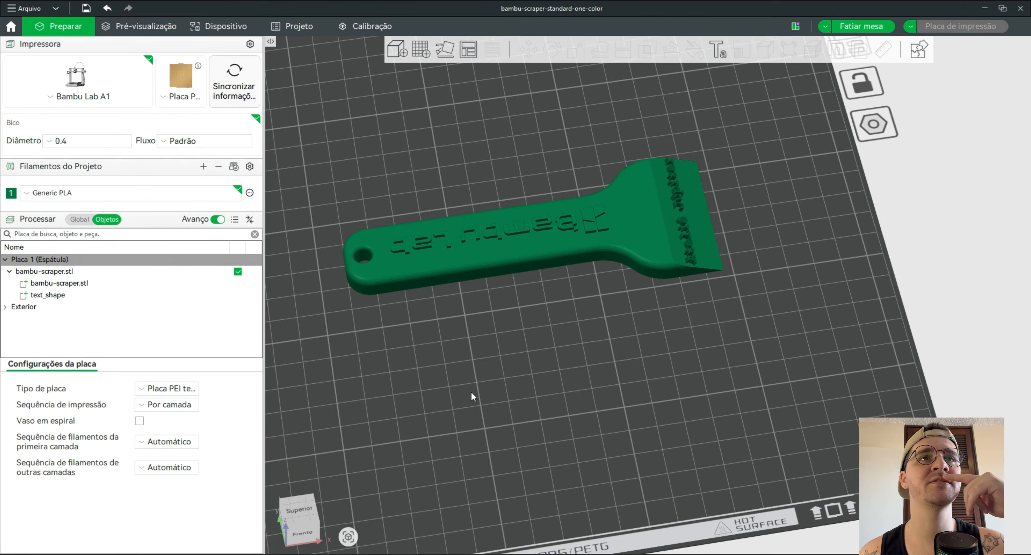
scroll(516, 405, "down", 3)
key("1")
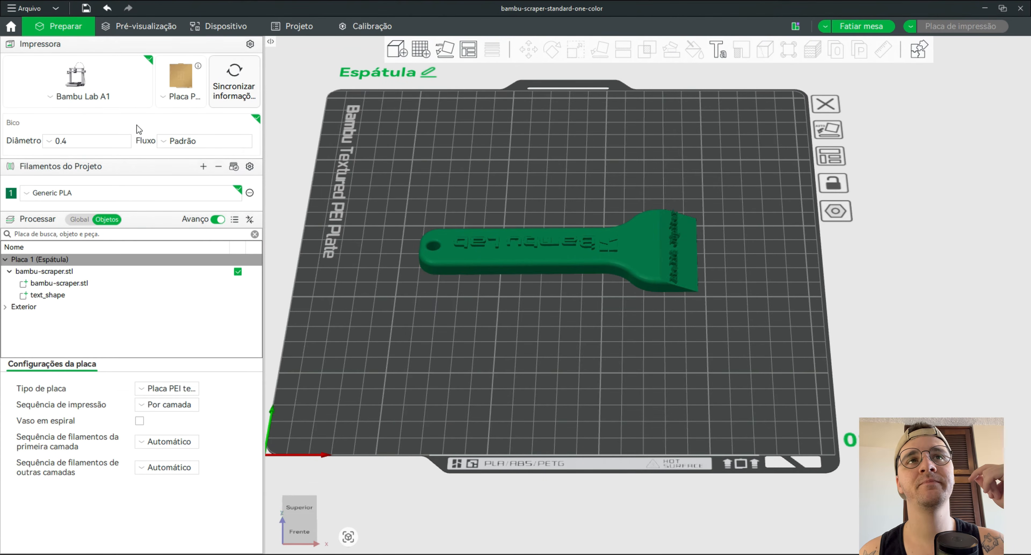
Try the Bambu Lab A1 mini printer preset to check the scraper's fit on its plate, and switch back to Bambu Lab A1.
left_click(70, 99)
left_click(78, 149)
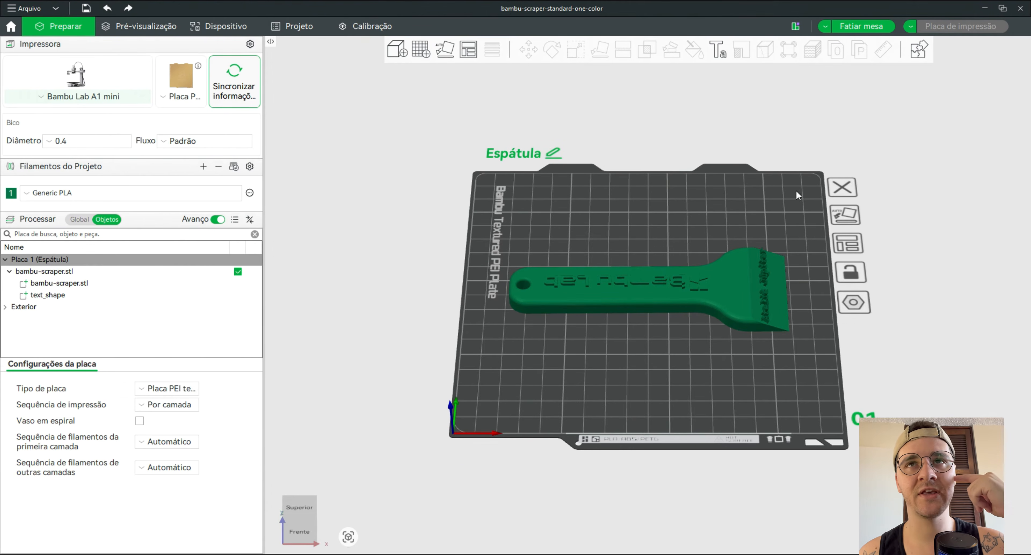
left_click(689, 294)
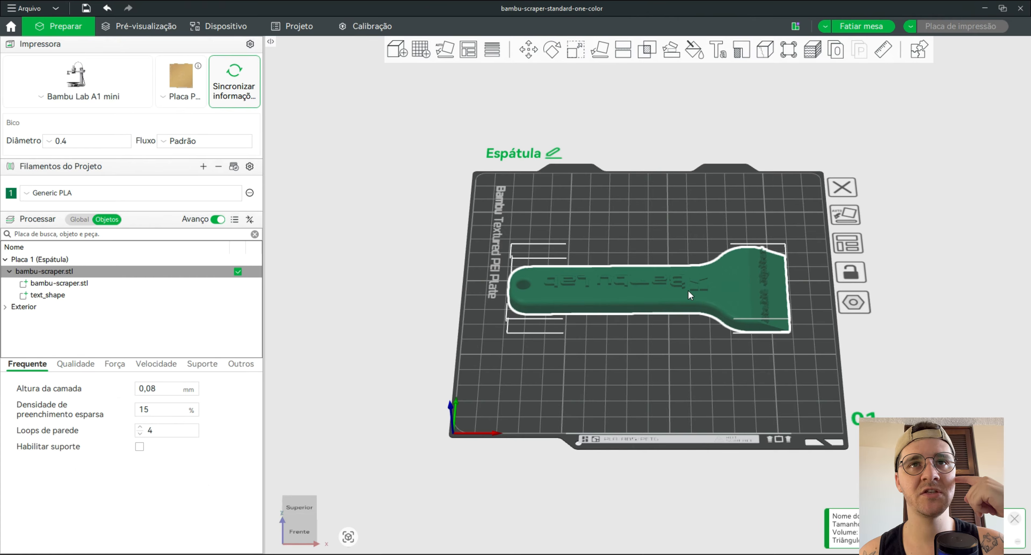
left_click(682, 398)
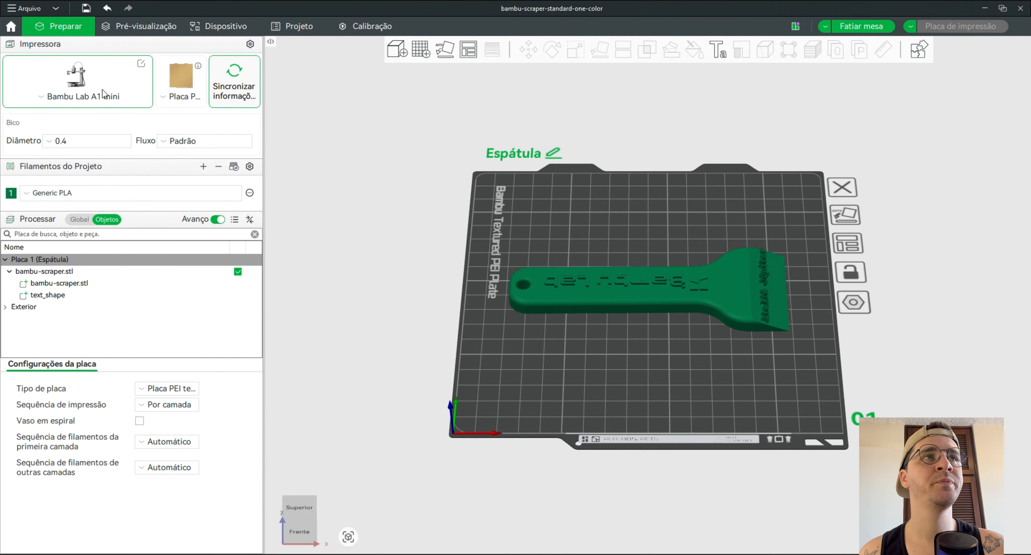
left_click(100, 98)
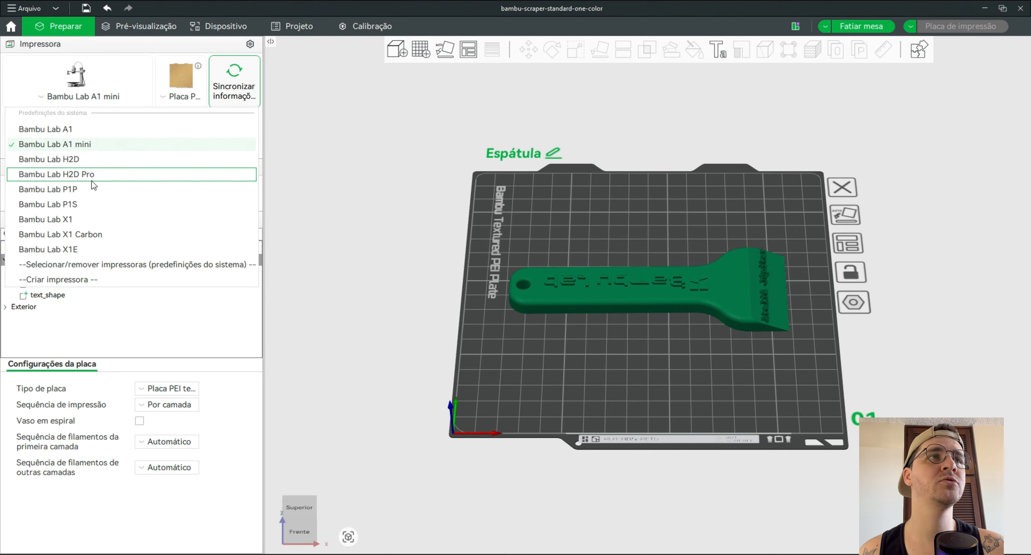
left_click(92, 130)
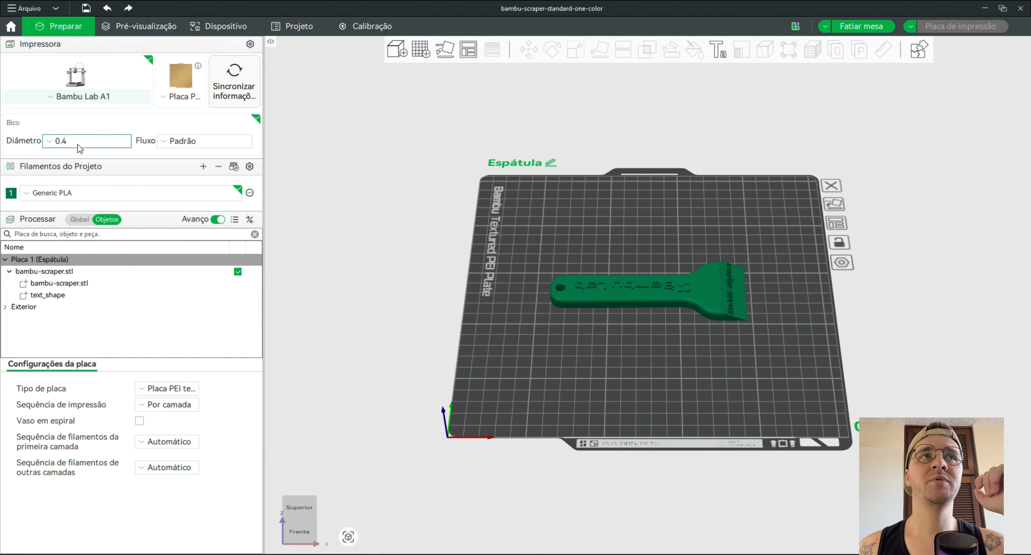
Assign the Generic PLA from AMS slot A3 as the project filament, and display the global process presets and Quality settings.
left_click(62, 195)
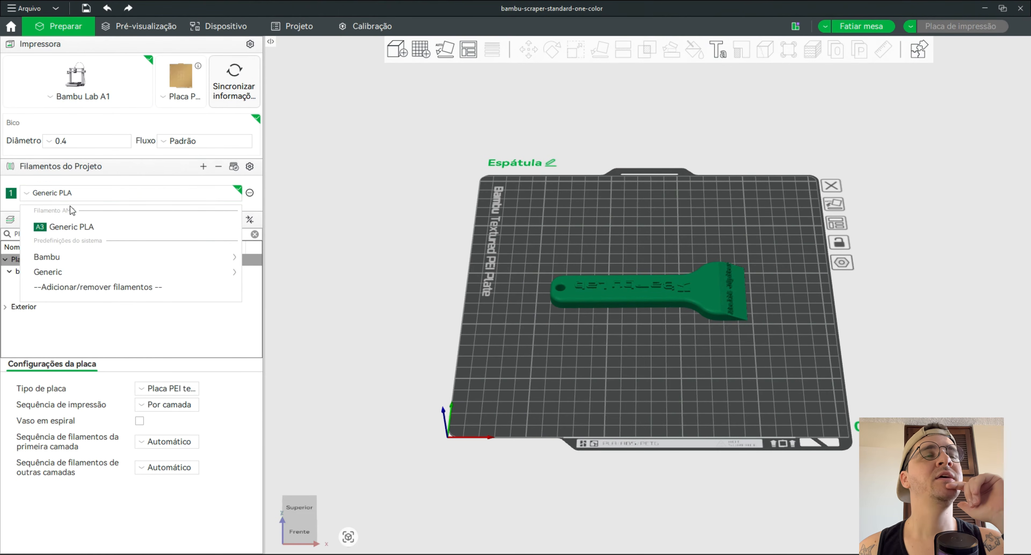
left_click(66, 232)
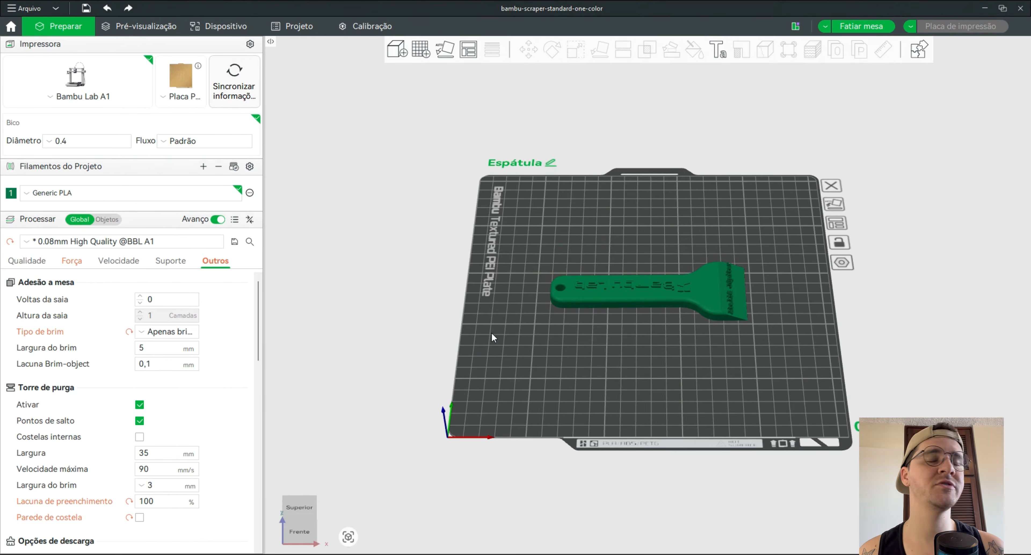
left_click(112, 242)
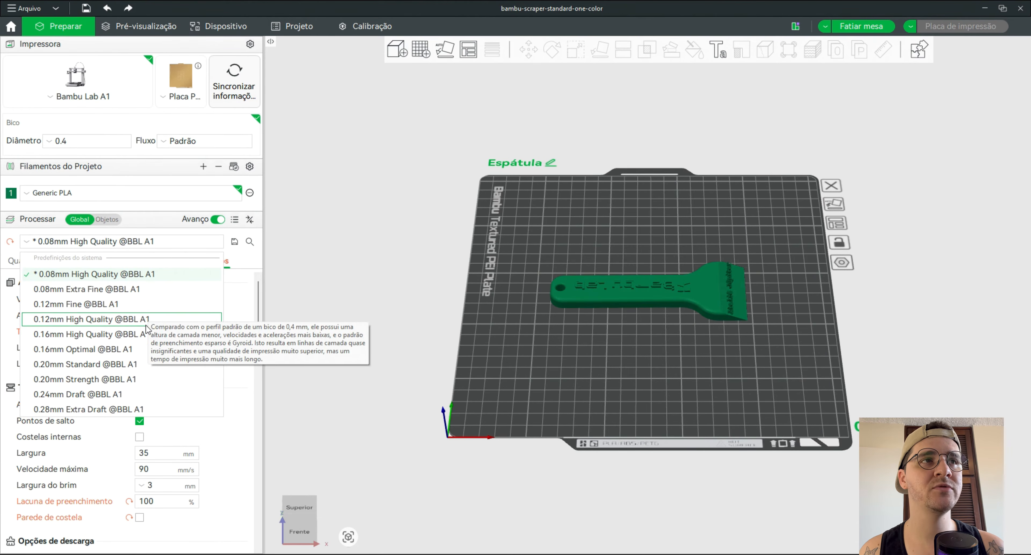
left_click(253, 263)
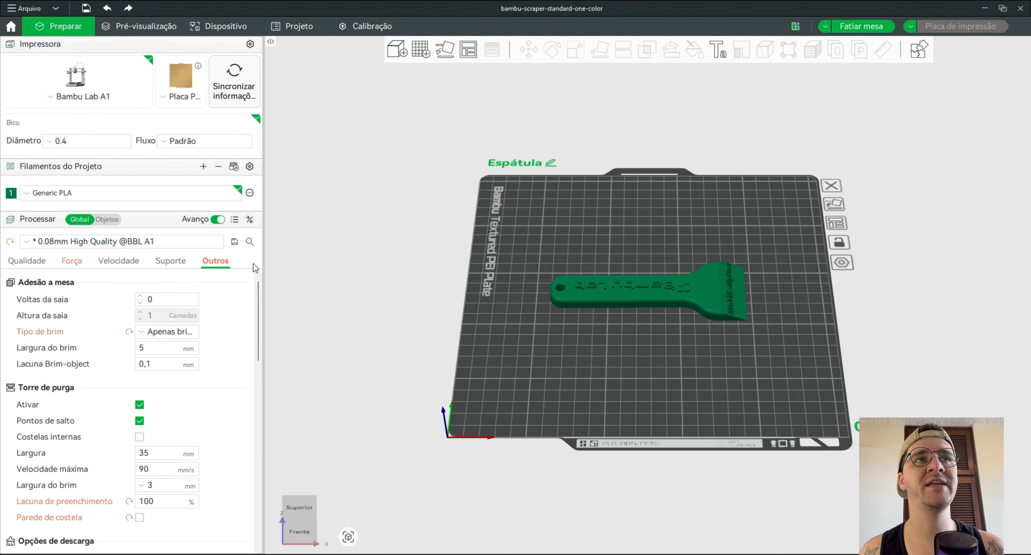
left_click(35, 262)
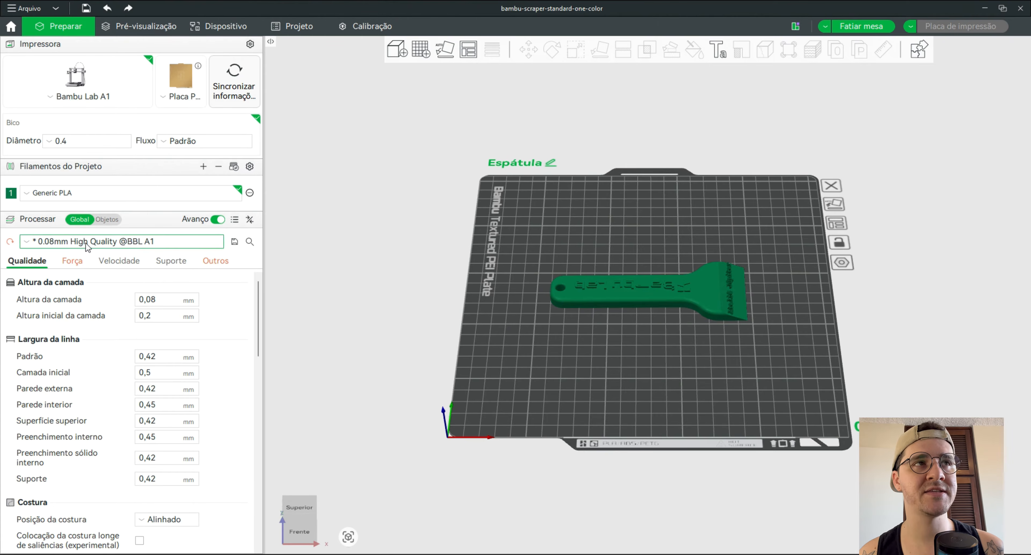
left_click(95, 242)
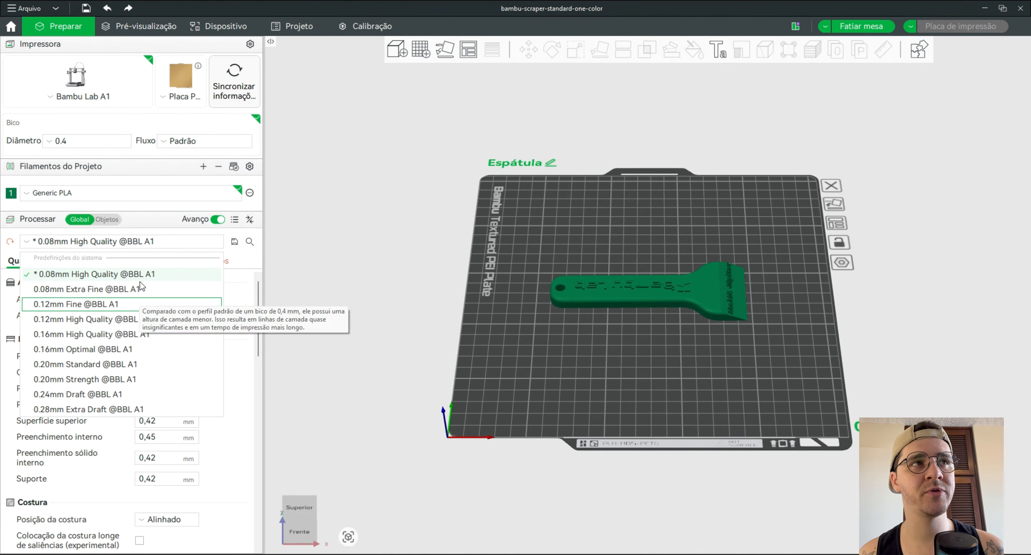
left_click(125, 323)
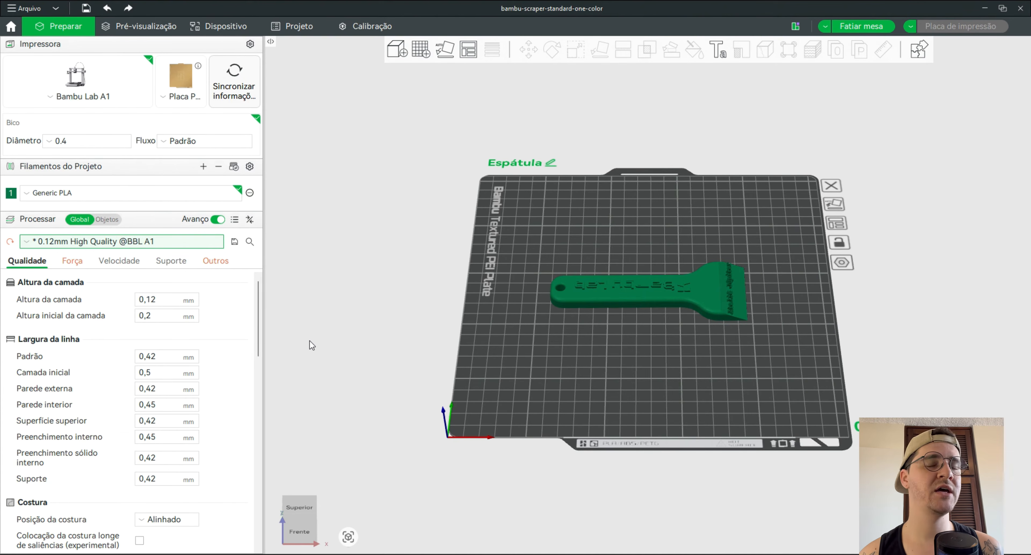
left_click(58, 242)
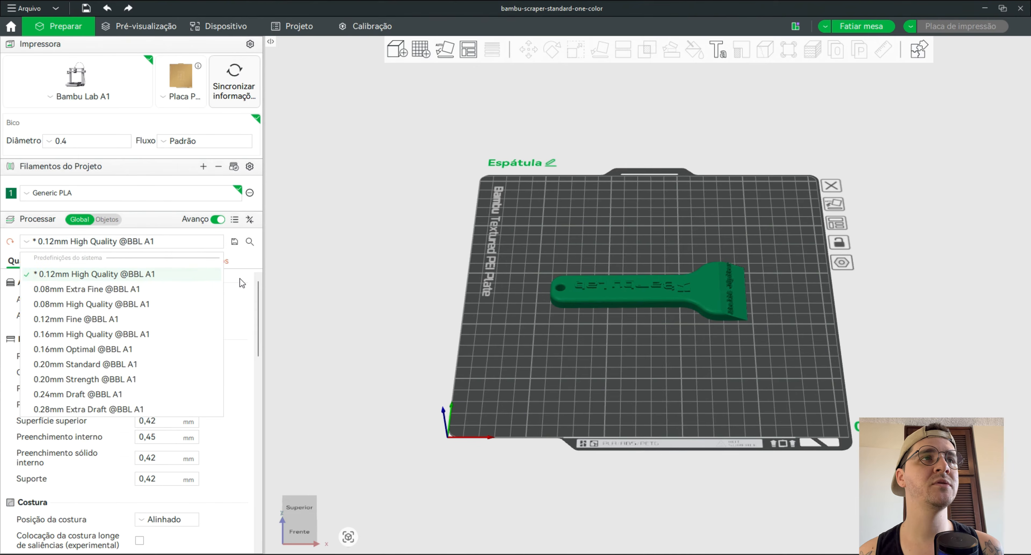
left_click(111, 304)
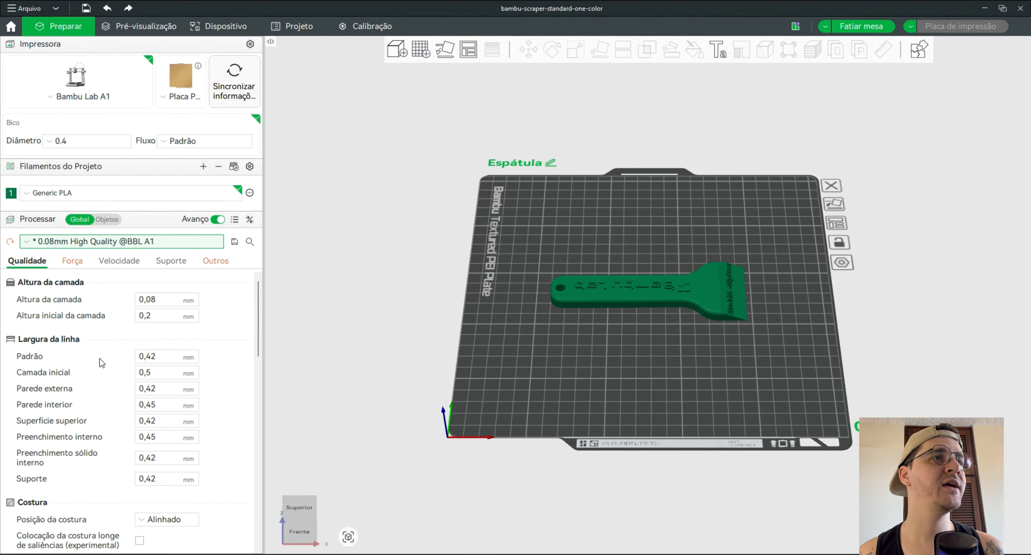
Review the Quality process settings, from layer height and line width through seam, precision, ironing and wall generator to the advanced options.
scroll(114, 398, "down", 3)
scroll(111, 397, "down", 6)
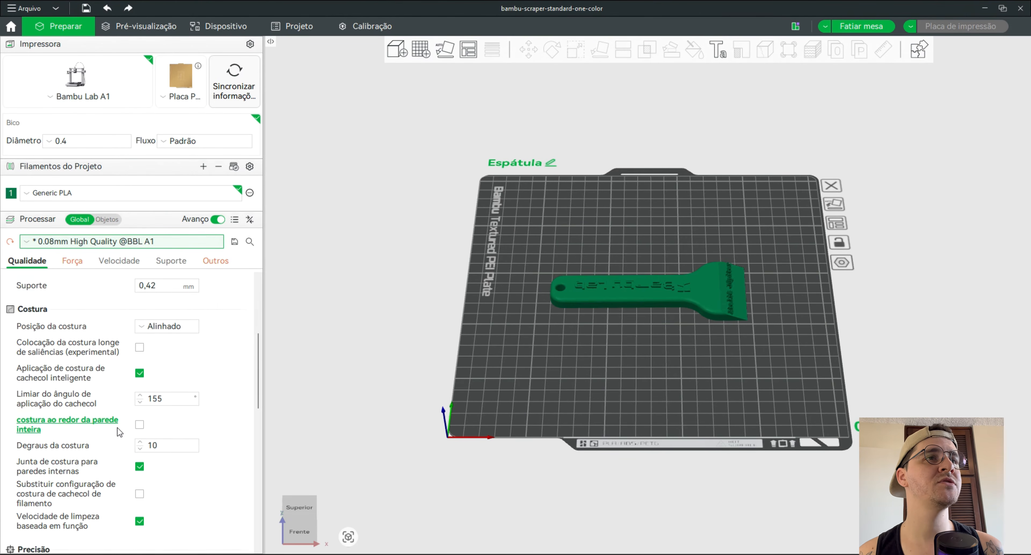
scroll(170, 424, "down", 5)
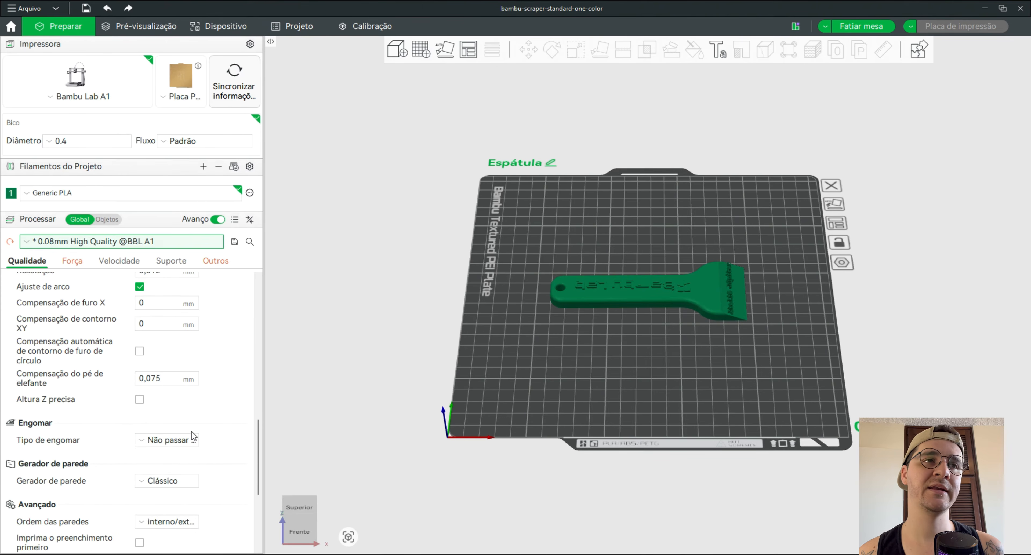
scroll(229, 448, "down", 4)
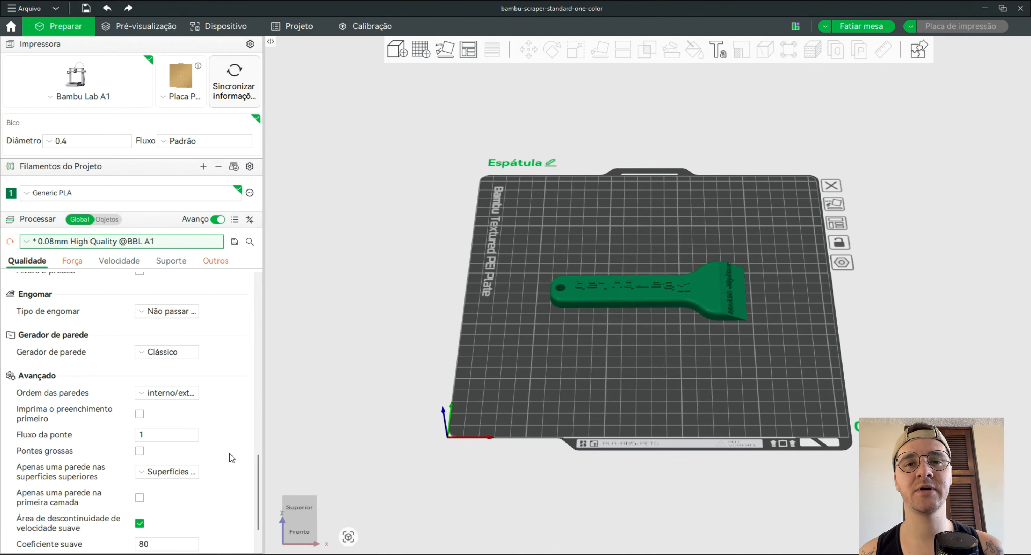
scroll(225, 466, "down", 2)
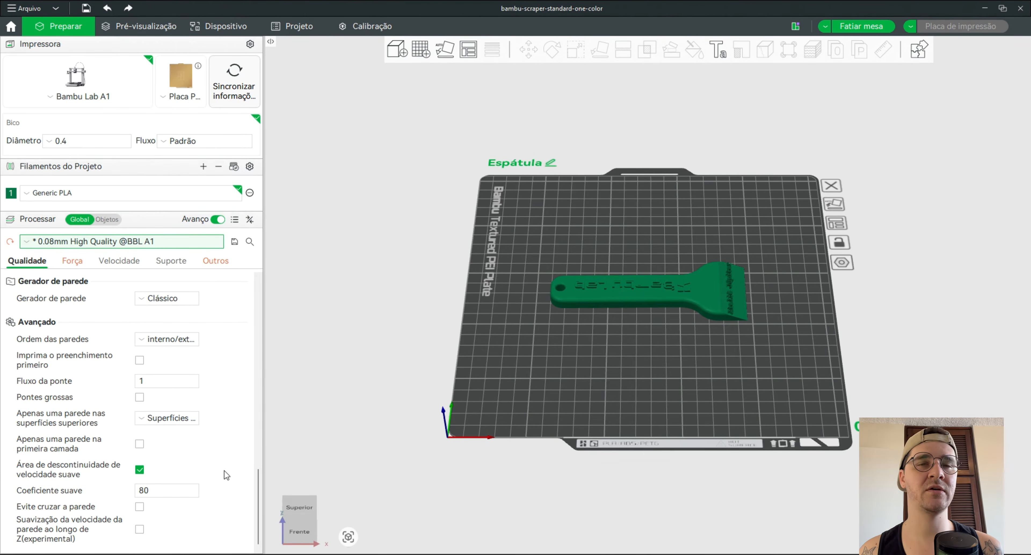
scroll(224, 470, "up", 15)
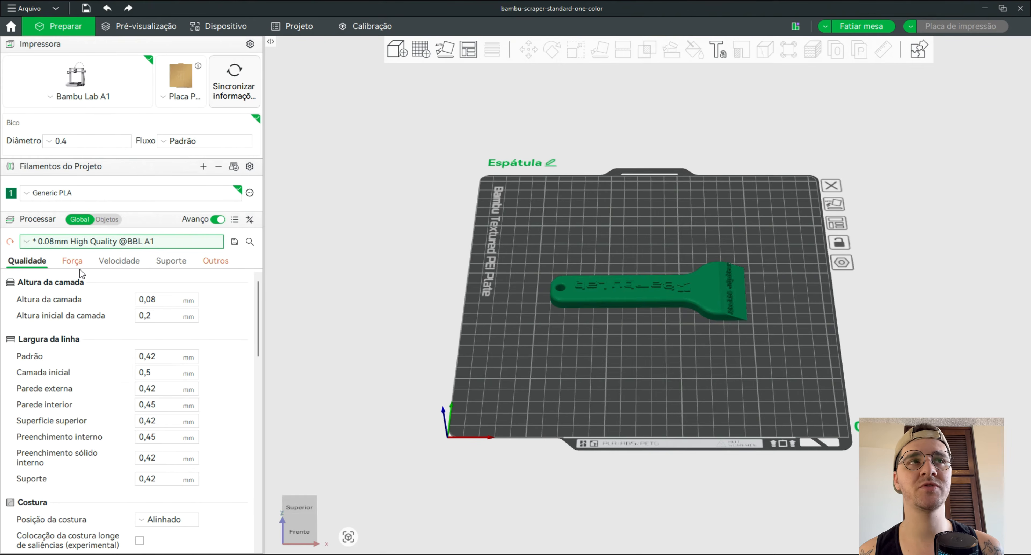
Display the Strength process settings and review the wall loops and the top and bottom shell layers against the scraper model.
left_click(72, 260)
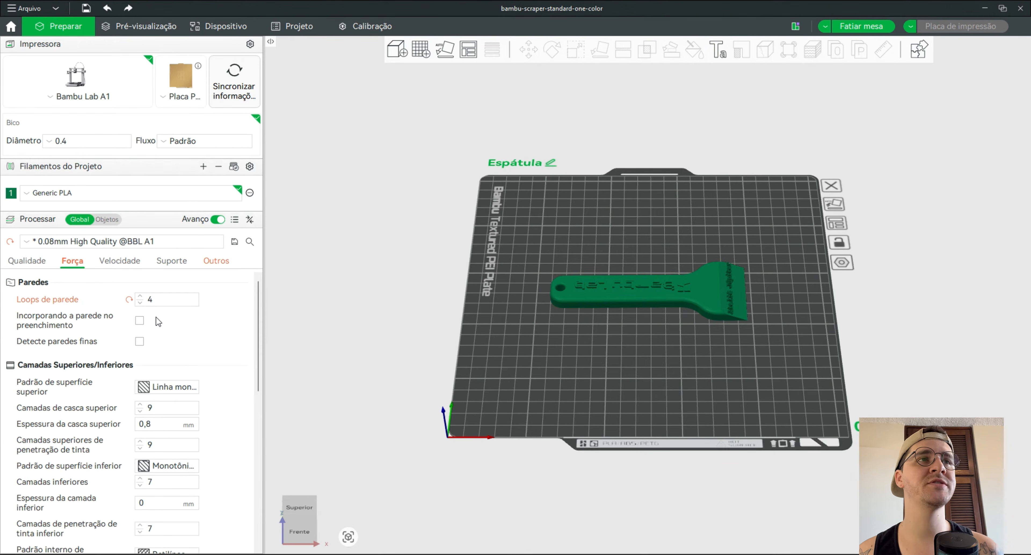
left_click(154, 301)
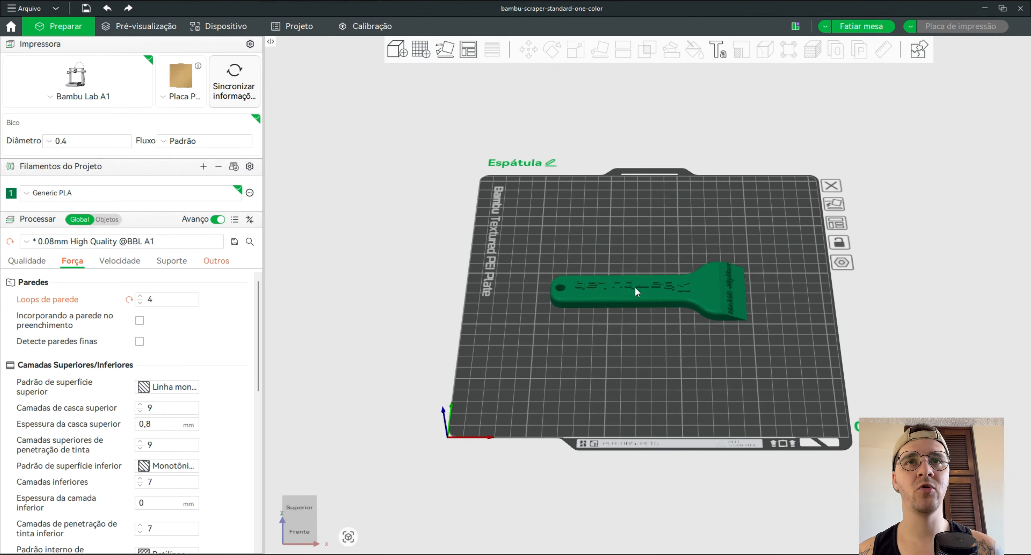
left_click_drag(636, 288, 567, 376)
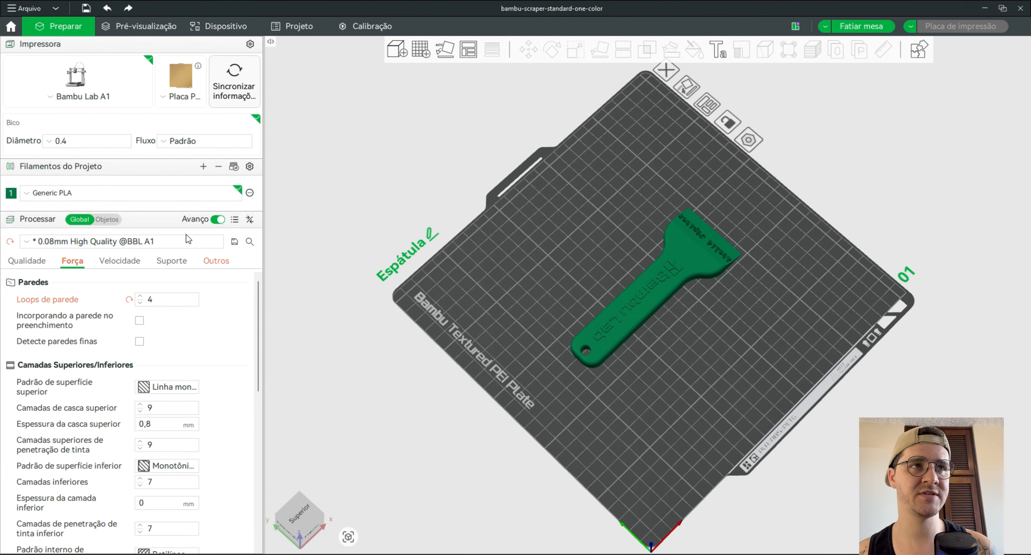
mouse_move(54, 327)
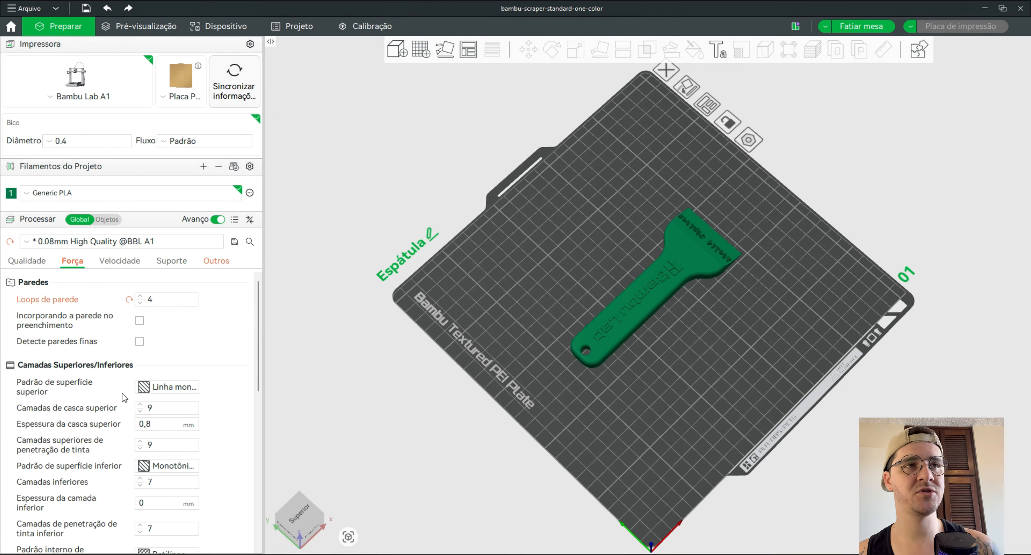
scroll(200, 436, "down", 3)
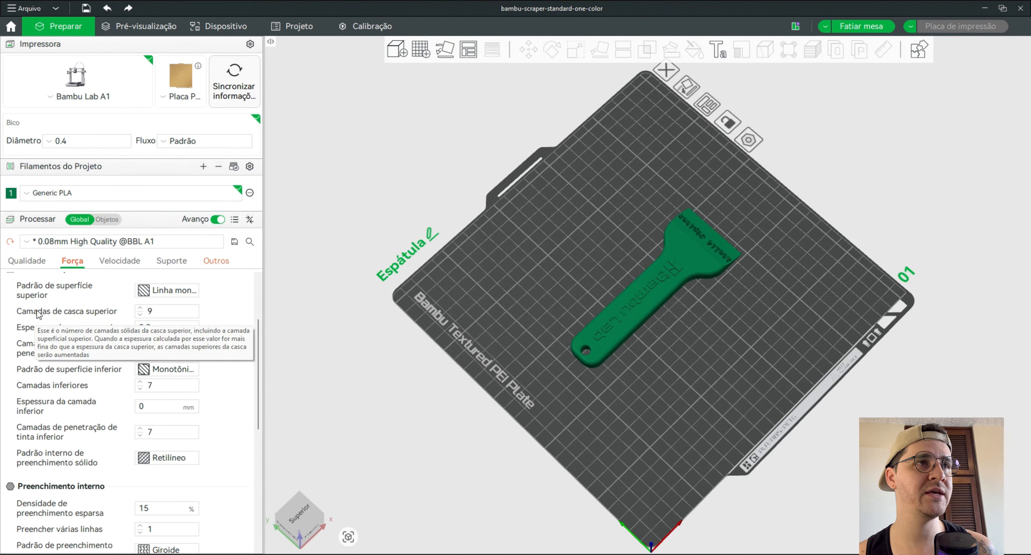
mouse_move(29, 407)
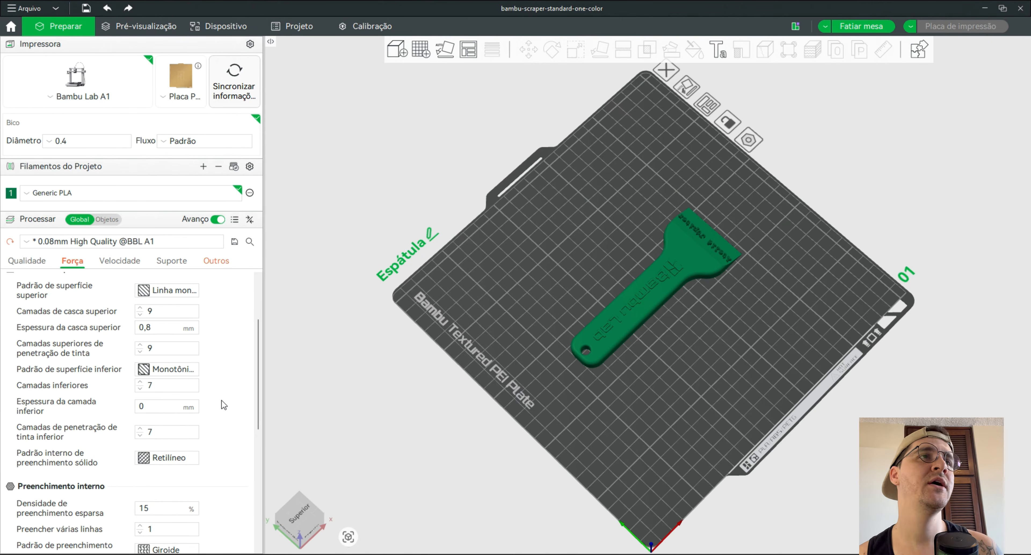
Review the sparse infill density and browse the available sparse infill patterns without choosing another one.
scroll(221, 400, "down", 3)
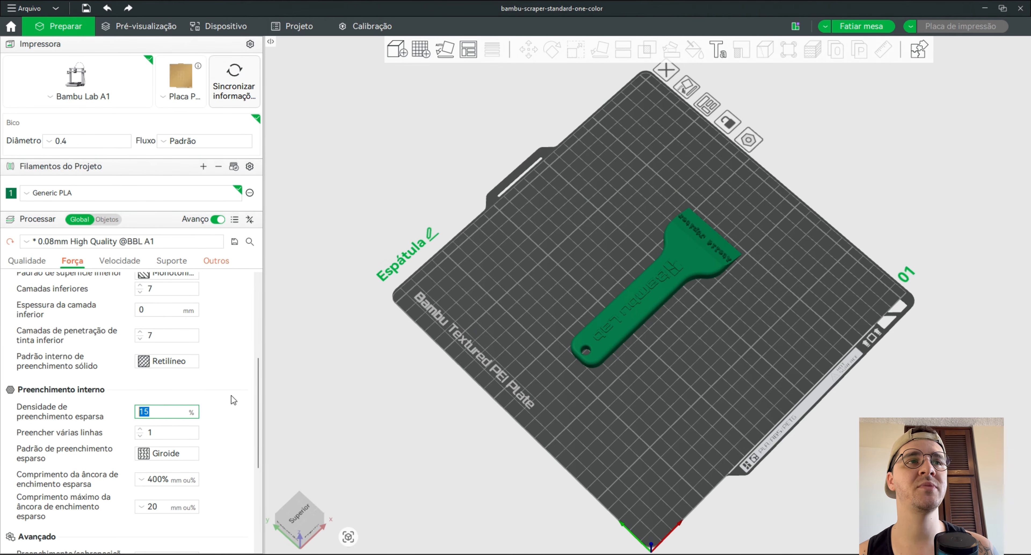
left_click(165, 460)
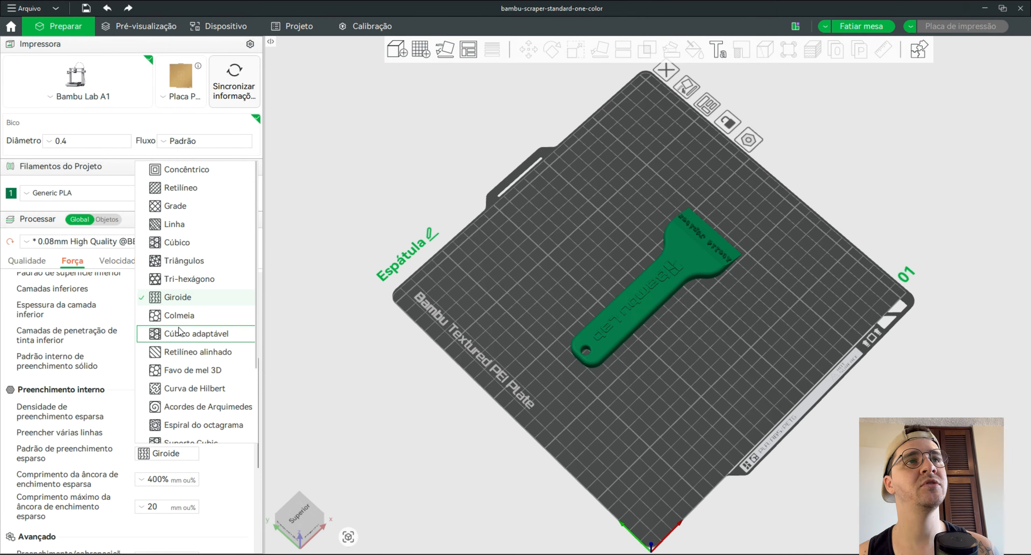
scroll(198, 338, "down", 3)
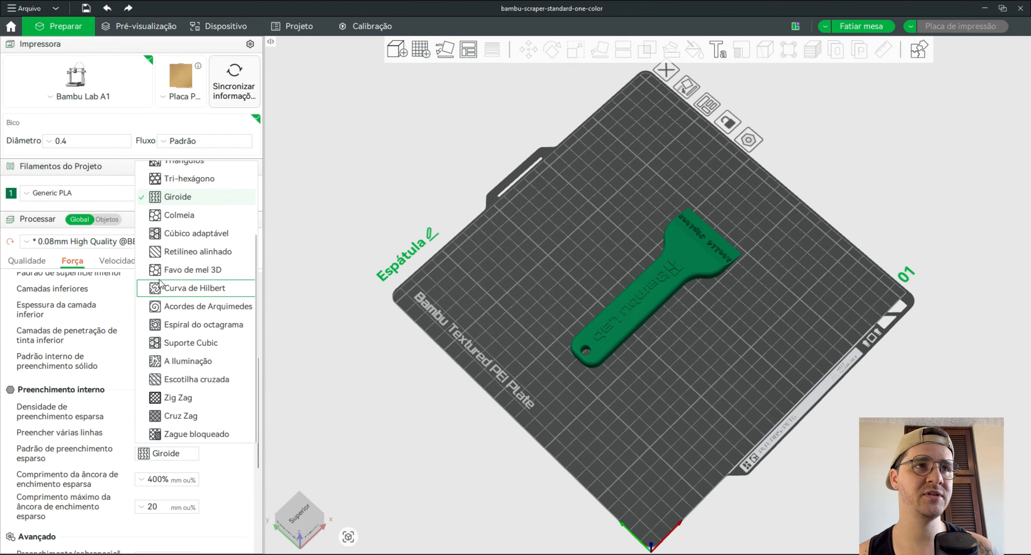
scroll(204, 347, "up", 3)
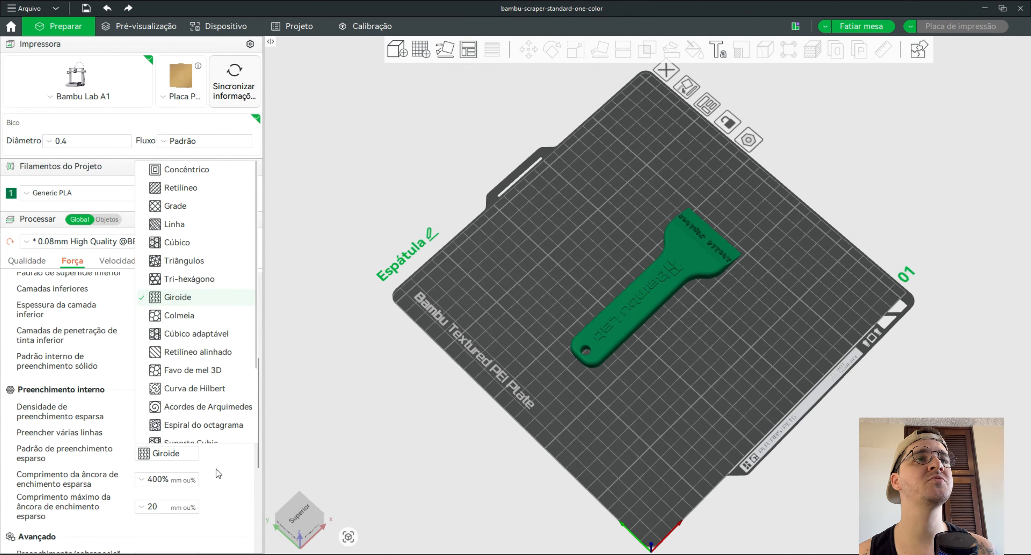
left_click(232, 459)
scroll(216, 408, "up", 5)
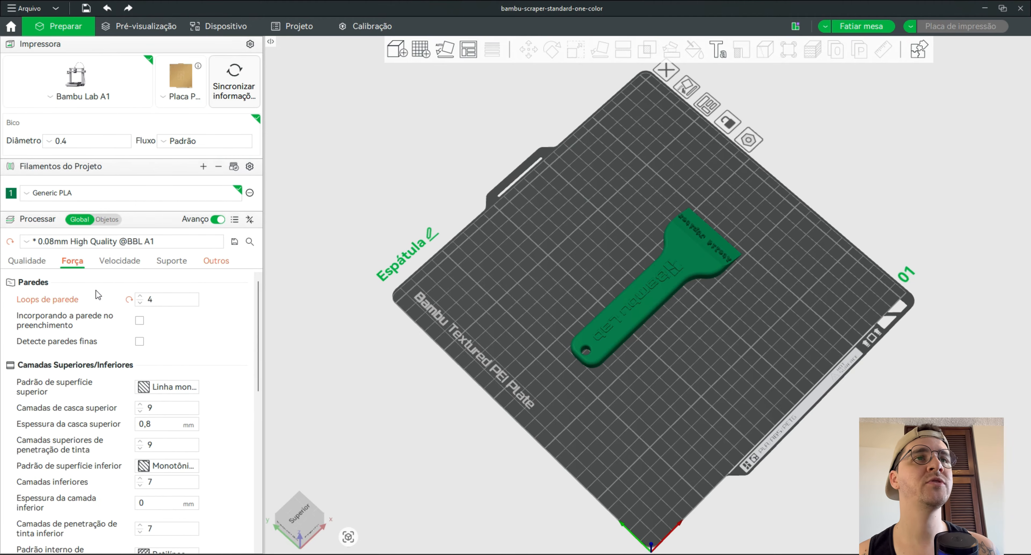
Display the Speed process settings and inspect the scraper model up close from another angle.
left_click(113, 264)
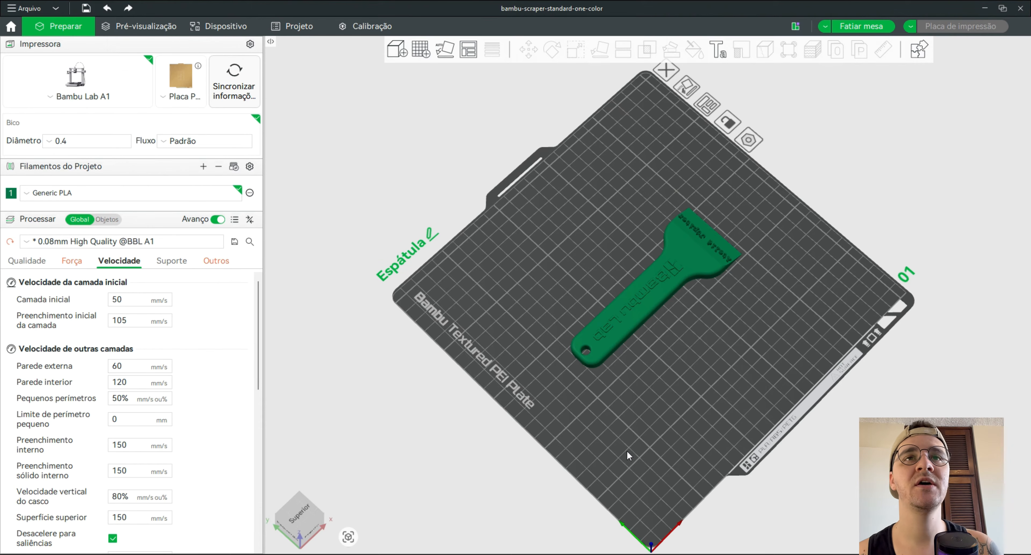
left_click_drag(627, 450, 617, 310)
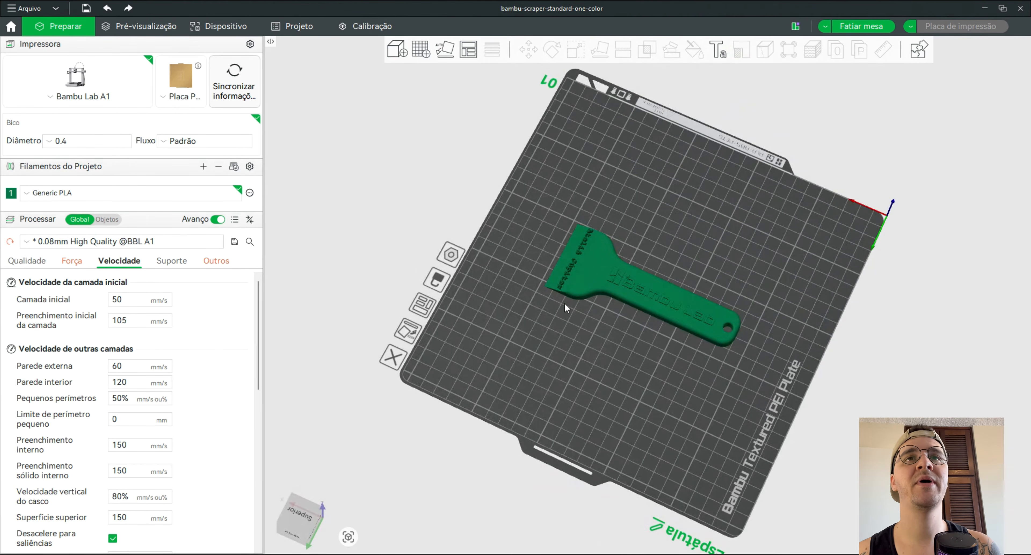
mouse_move(645, 356)
left_mouse_down()
mouse_move(660, 359)
mouse_move(662, 346)
left_mouse_up()
scroll(662, 347, "up", 6)
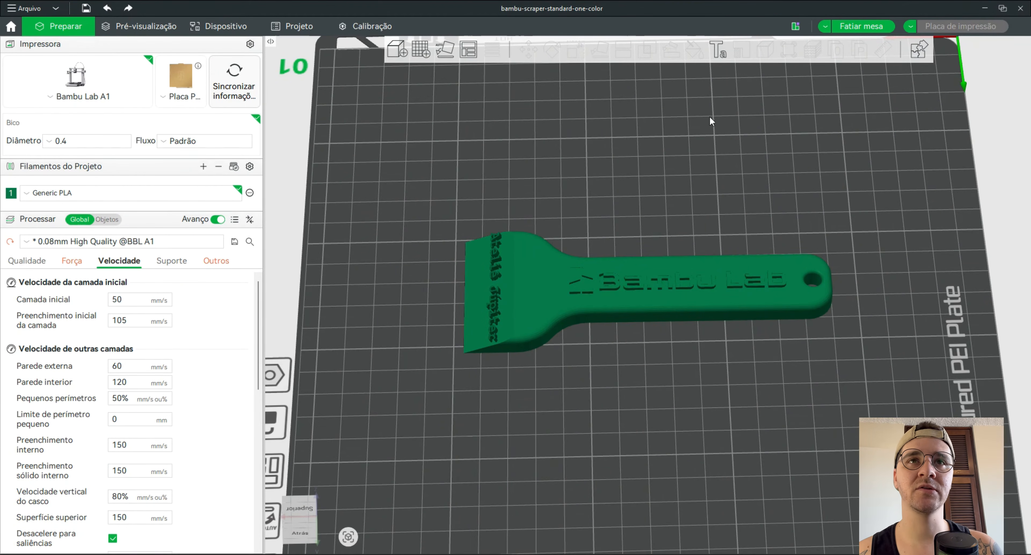
Slice the plate, then in the Others settings try an outer-only brim with a brim width of 5 mm.
left_click(218, 262)
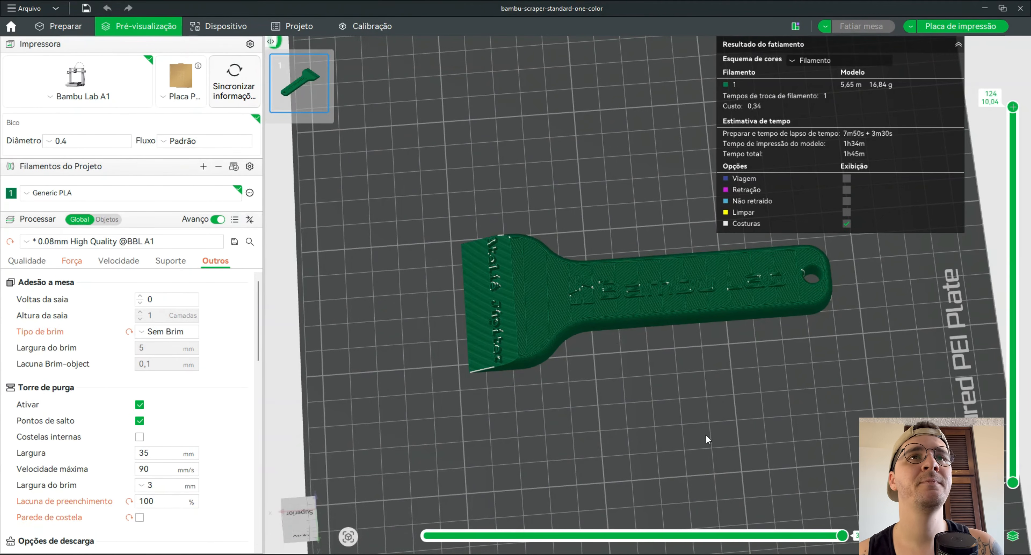
mouse_move(705, 434)
left_mouse_down()
mouse_move(719, 401)
mouse_move(688, 448)
mouse_move(698, 425)
left_mouse_up()
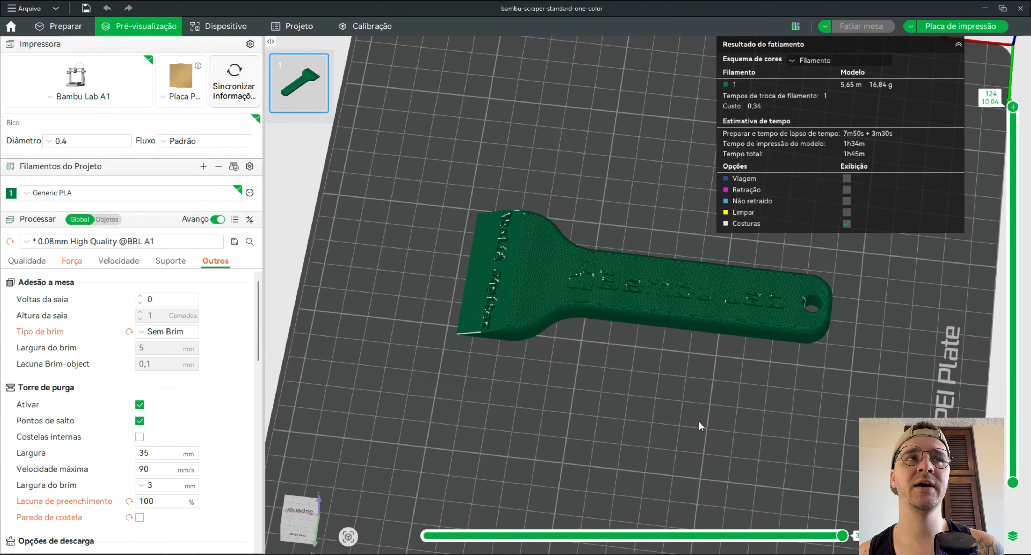
left_click(152, 331)
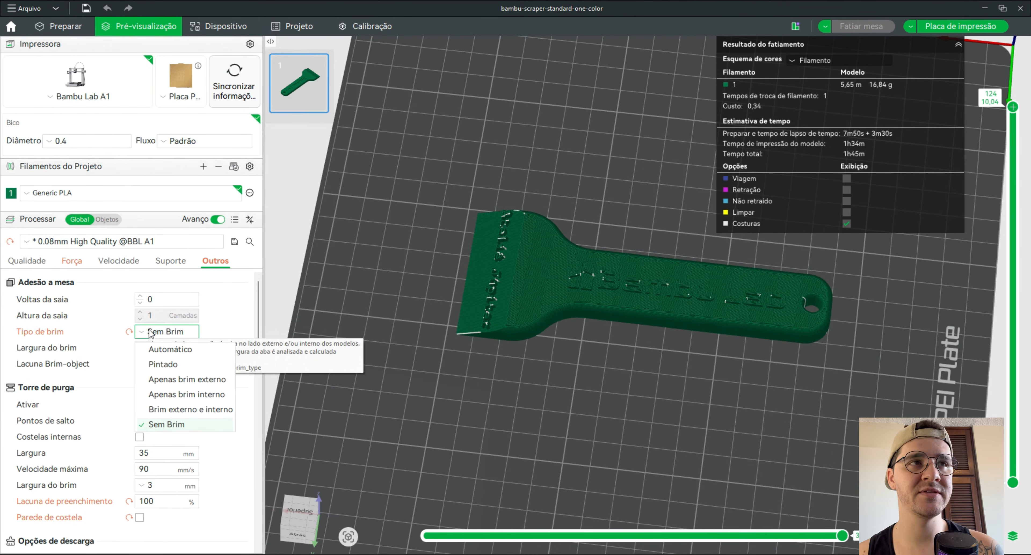
left_click(187, 379)
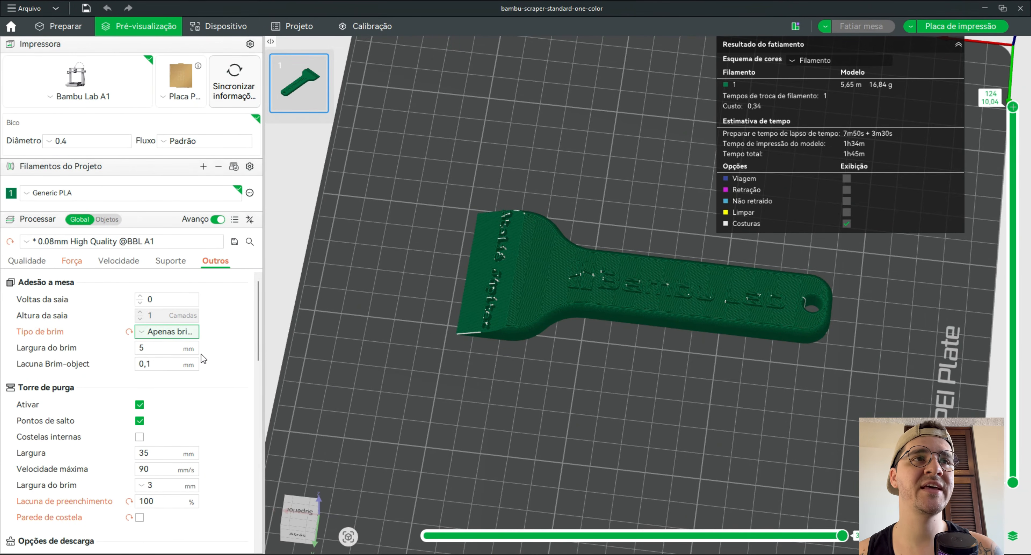
left_click(145, 349)
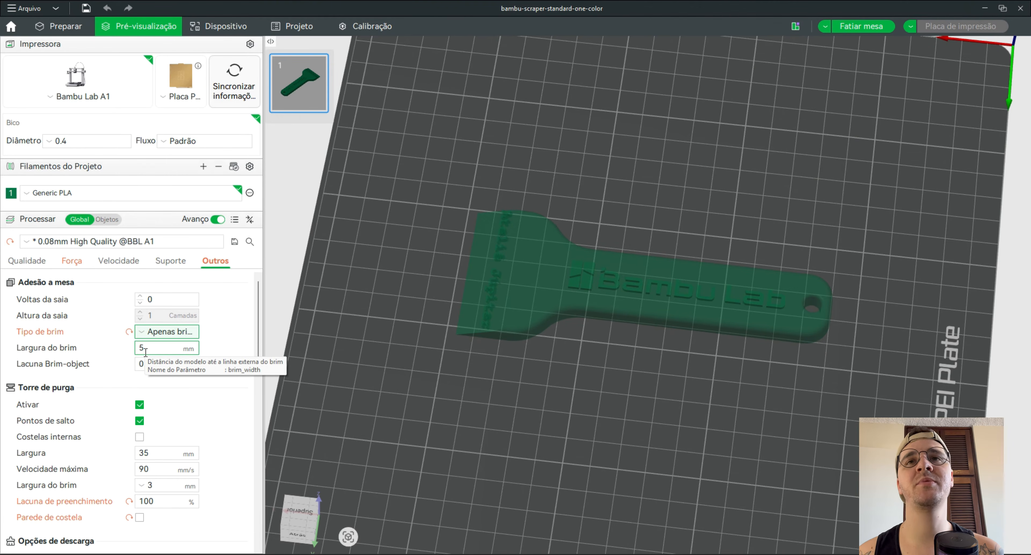
left_click_drag(144, 349, 137, 350)
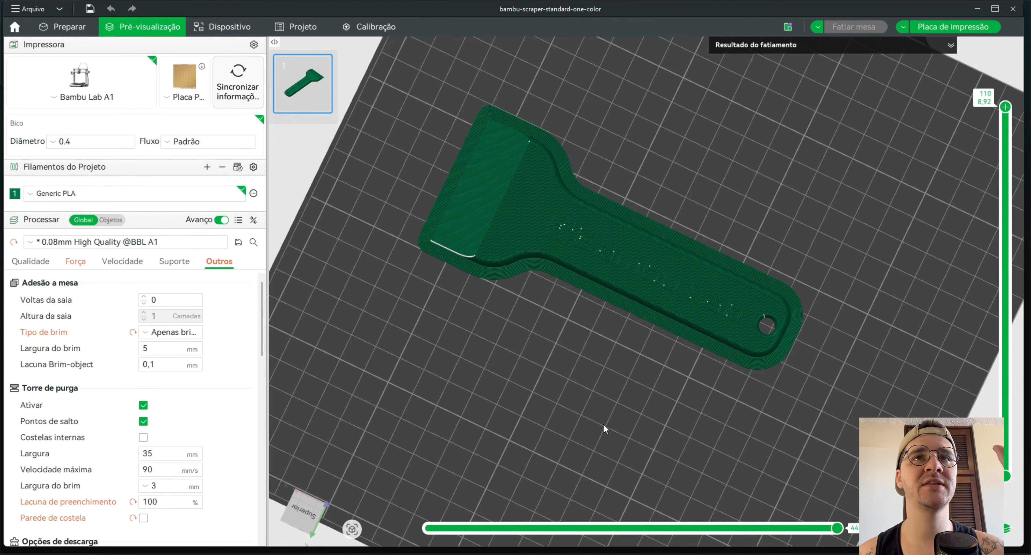
Examine the outer brim around the sliced scraper from several angles and expand the slicing result.
left_click_drag(553, 404, 494, 219)
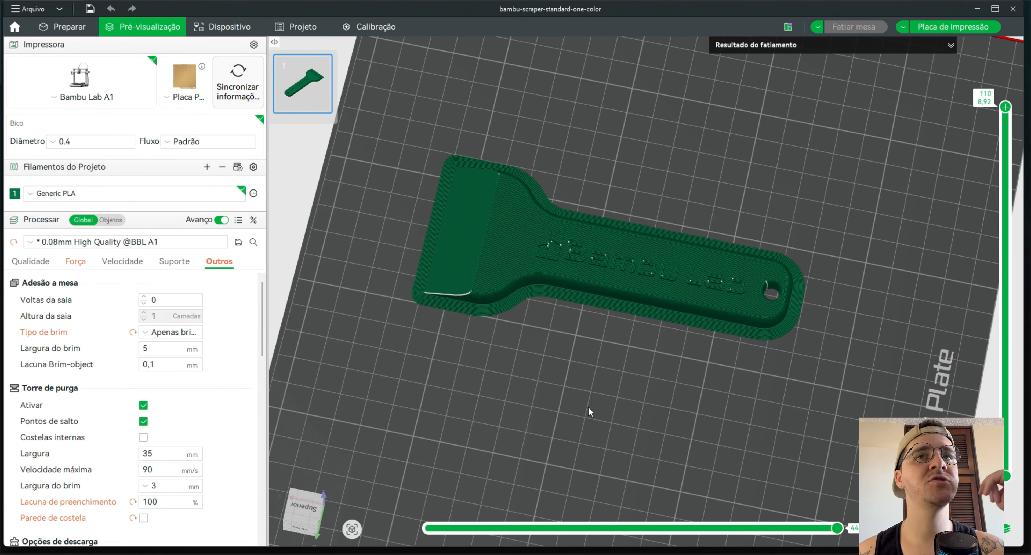
left_click_drag(588, 406, 529, 410)
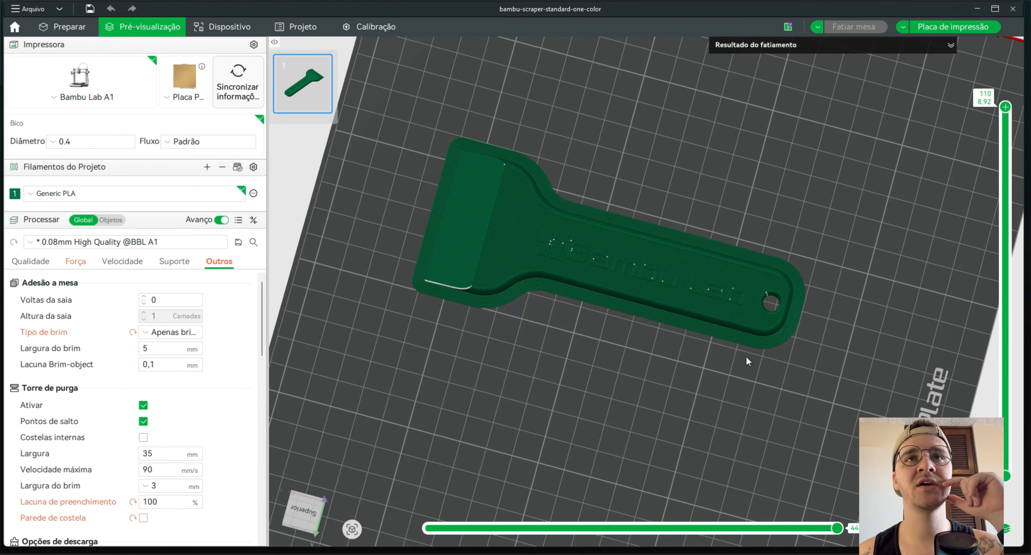
left_click(950, 44)
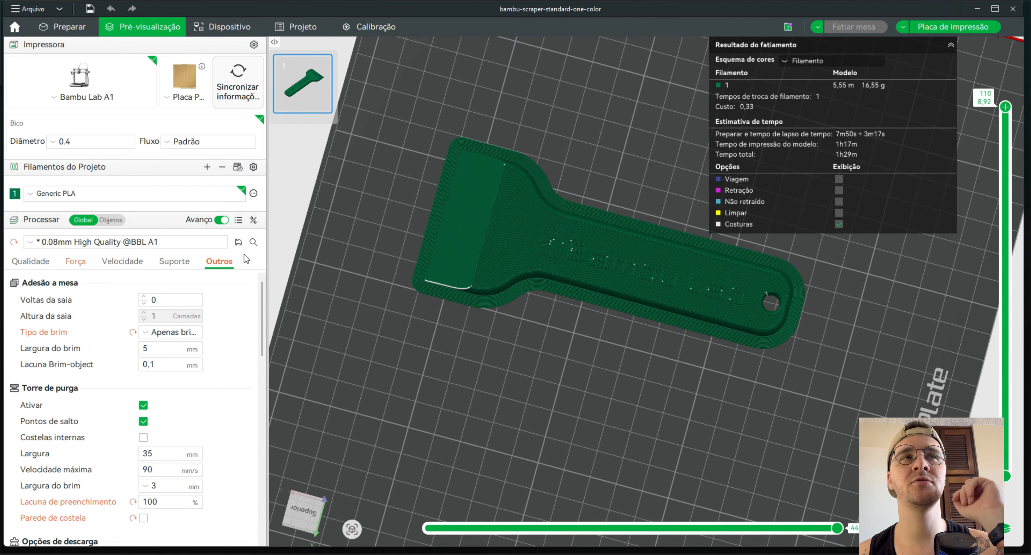
Set the brim type back to Sem Brim, reslice the plate, and check the scraper in the preview.
left_click(171, 332)
left_click(171, 423)
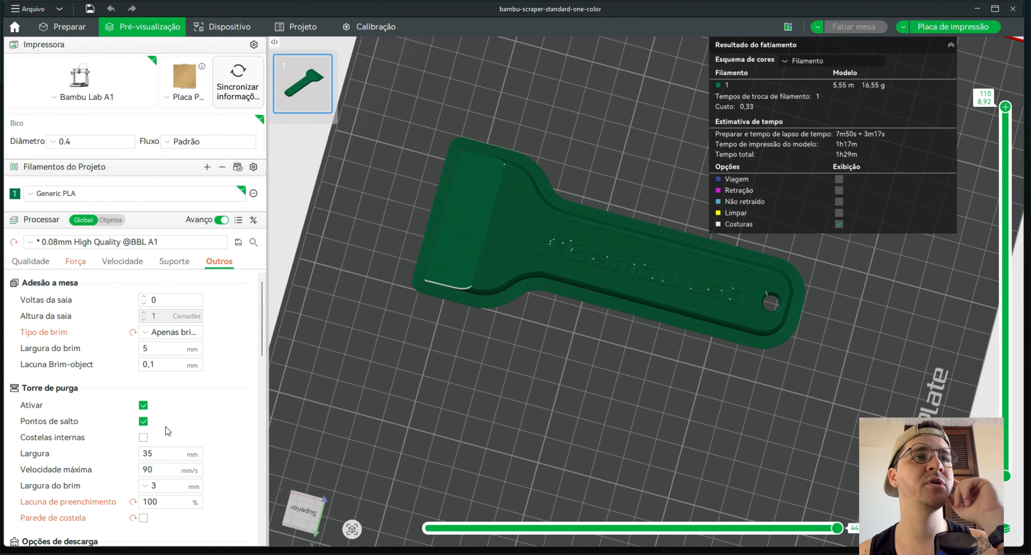
key("ctrl+r")
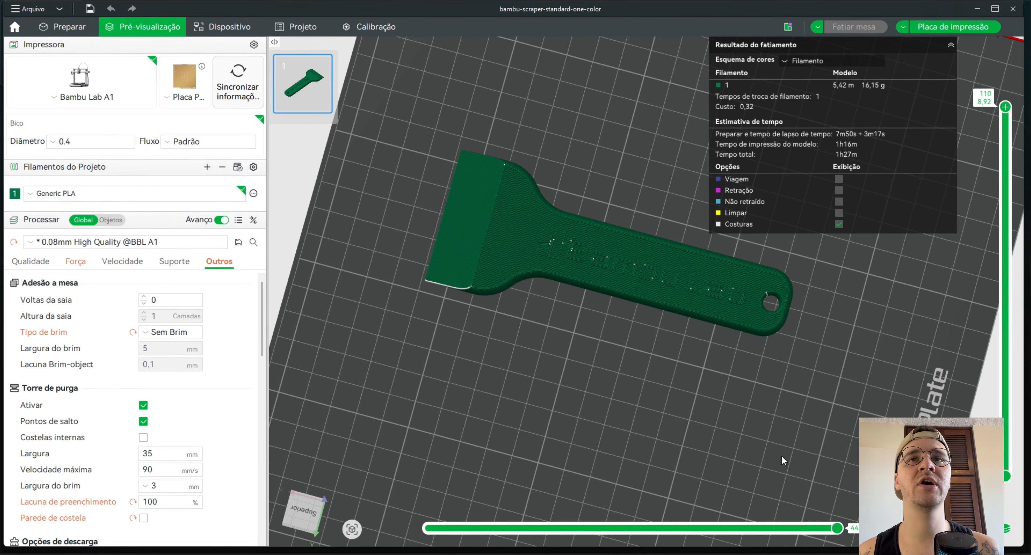
left_click_drag(781, 455, 787, 429)
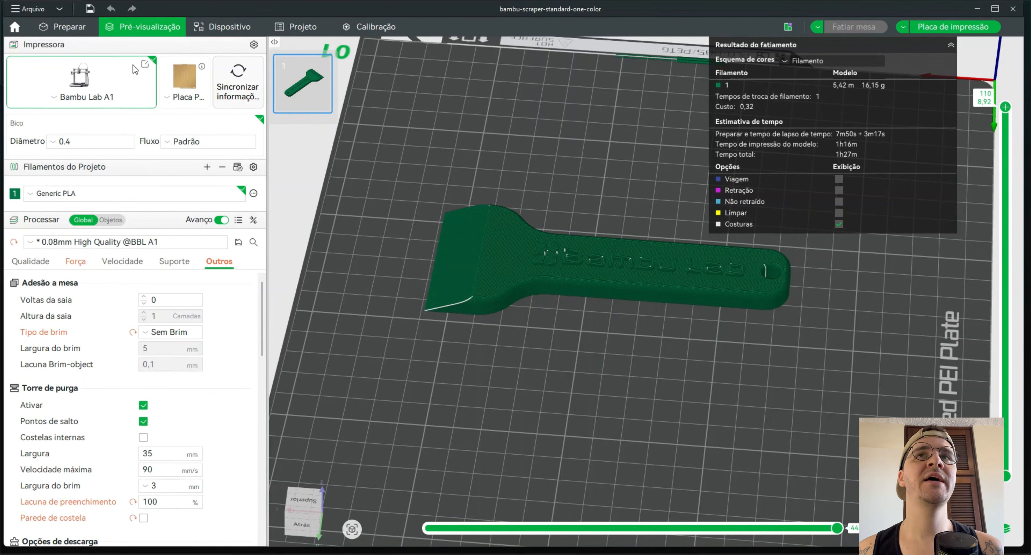
Return to preparing the plate and inspect the scraper's handle and blade from several angles.
left_click(70, 29)
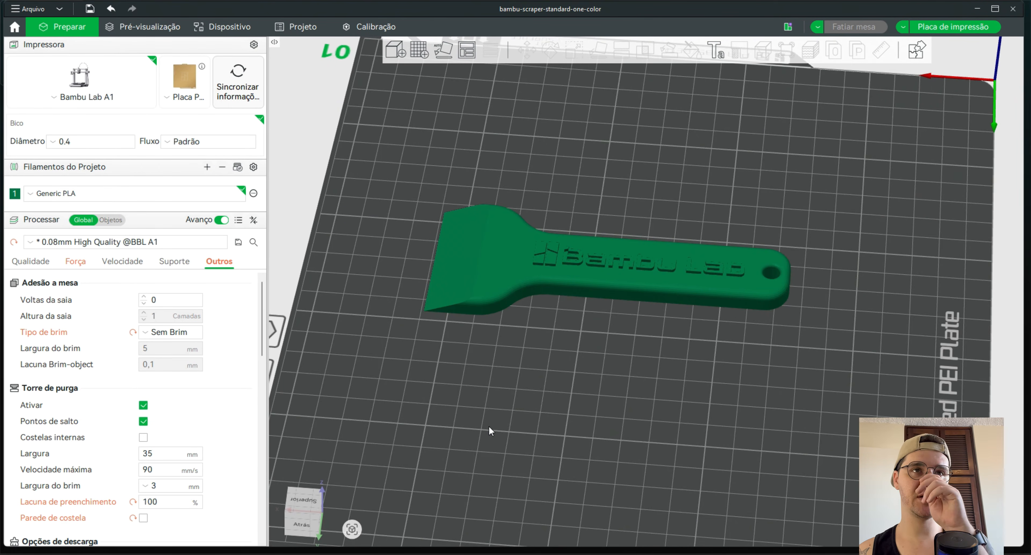
left_click_drag(489, 426, 545, 430)
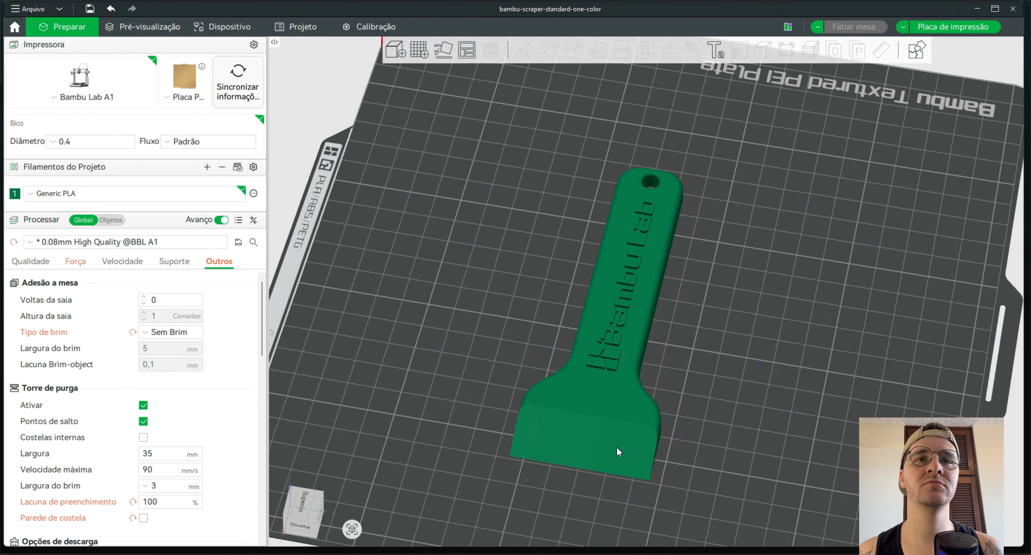
left_click_drag(789, 443, 782, 437)
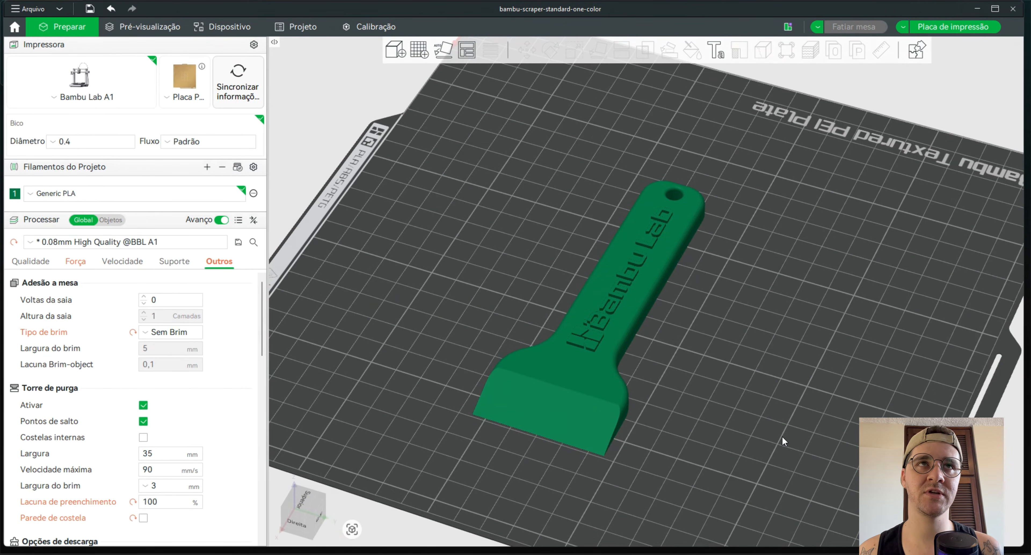
left_click(444, 49)
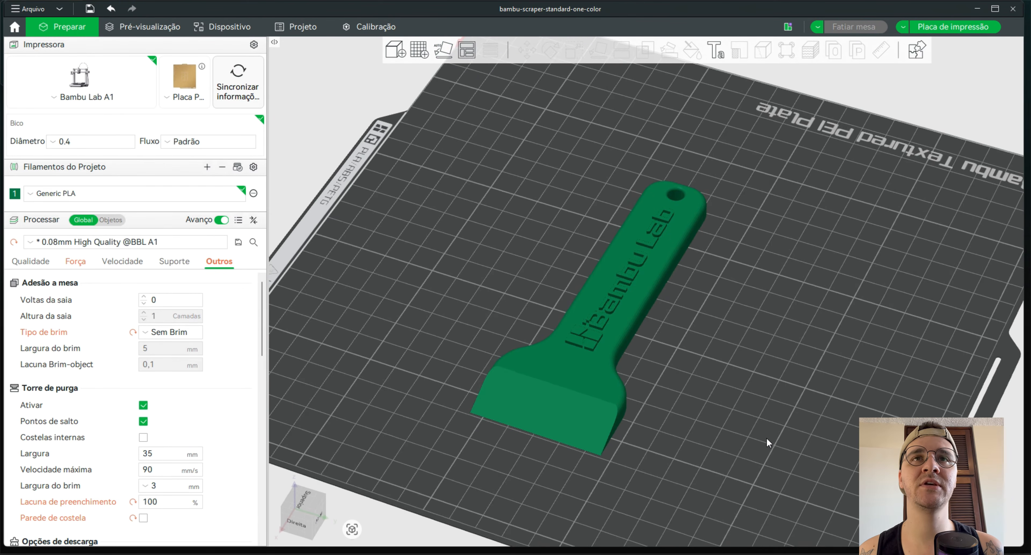
Try auto-orienting the scraper on the plate and inspect its placement from several angles.
left_click_drag(766, 437, 727, 445)
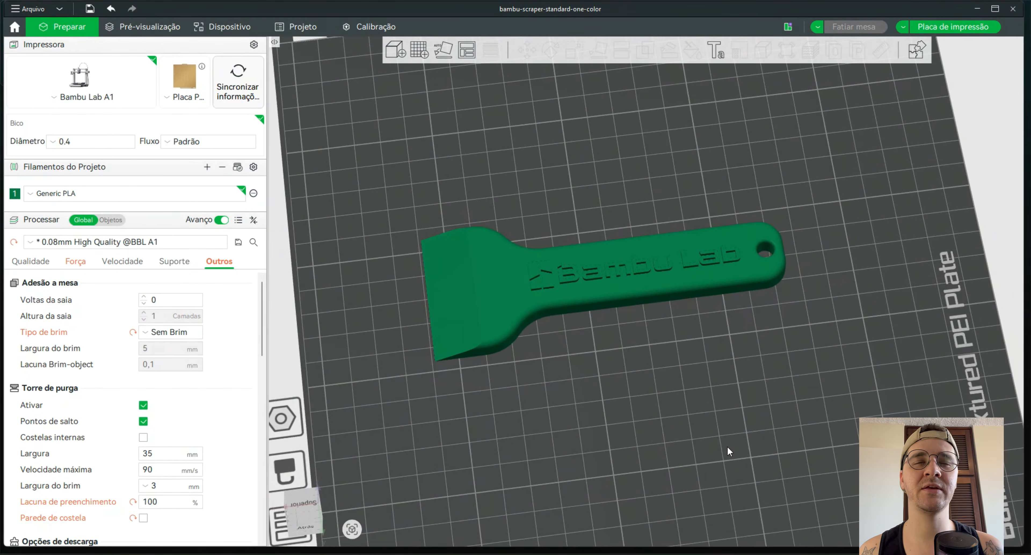
left_click(454, 307)
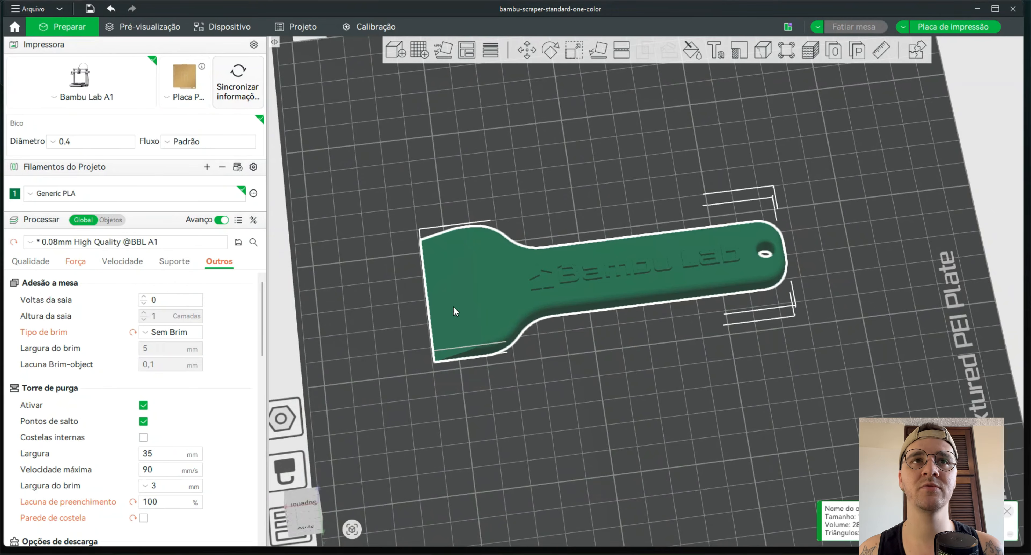
left_click(446, 48)
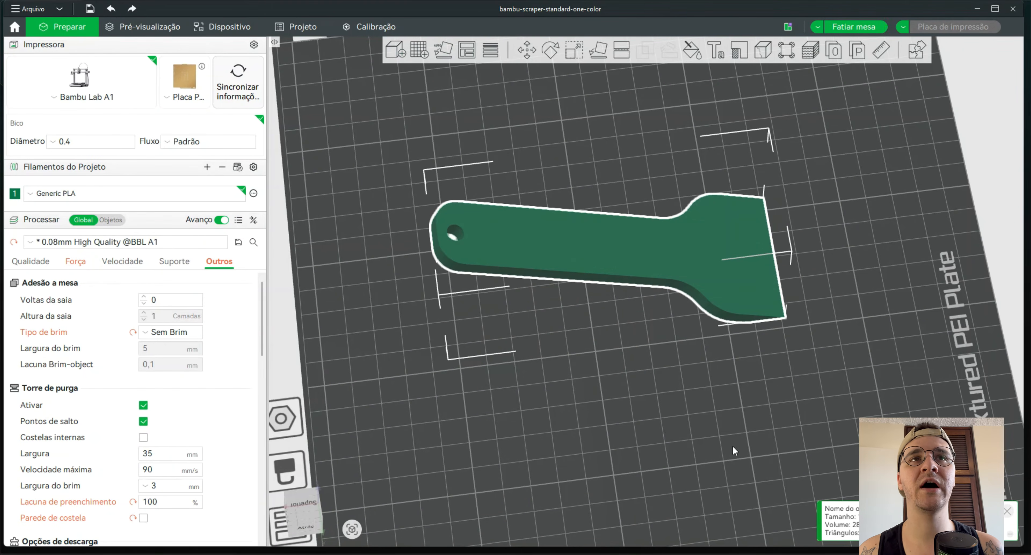
left_click_drag(732, 445, 699, 413)
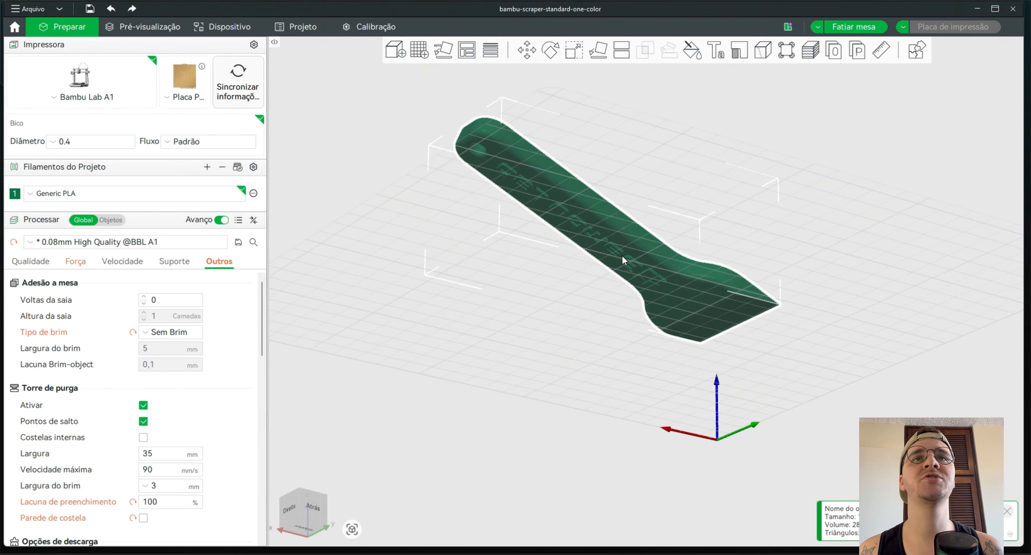
left_click_drag(622, 255, 809, 290)
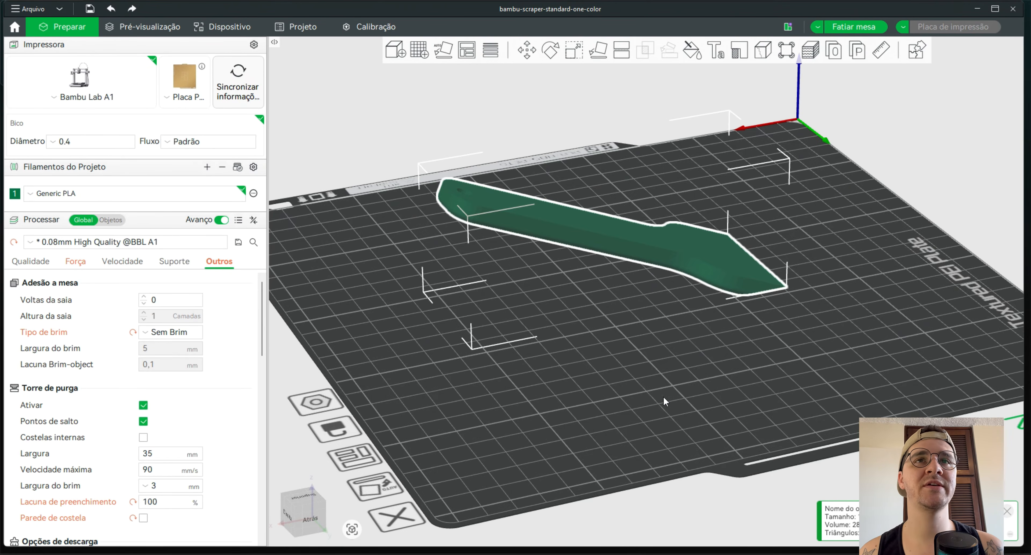
left_click_drag(644, 402, 682, 390)
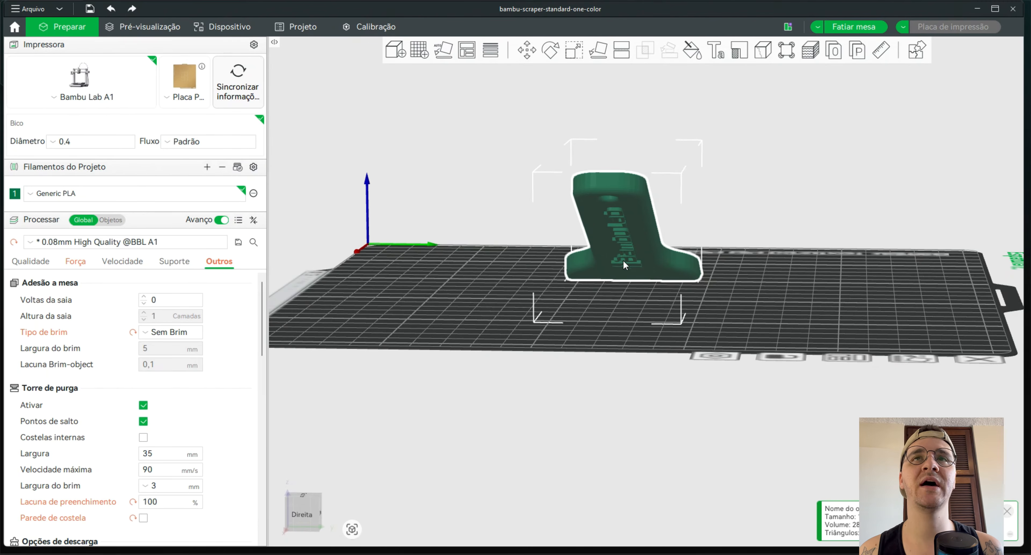
left_click_drag(574, 236, 750, 385)
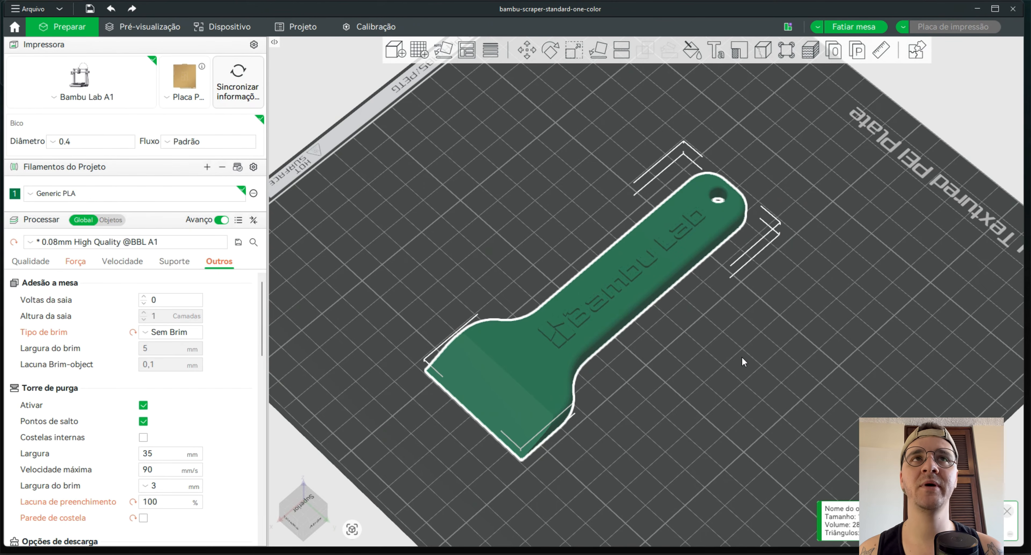
Scale the scraper uniformly to 150 % on all axes with the Scale tool.
left_click_drag(742, 358, 770, 370)
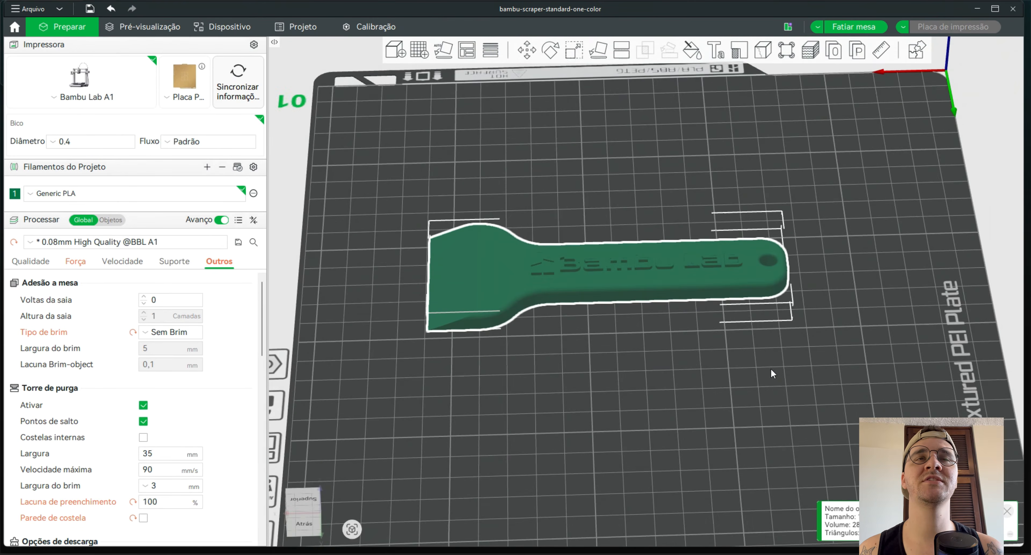
left_click(577, 53)
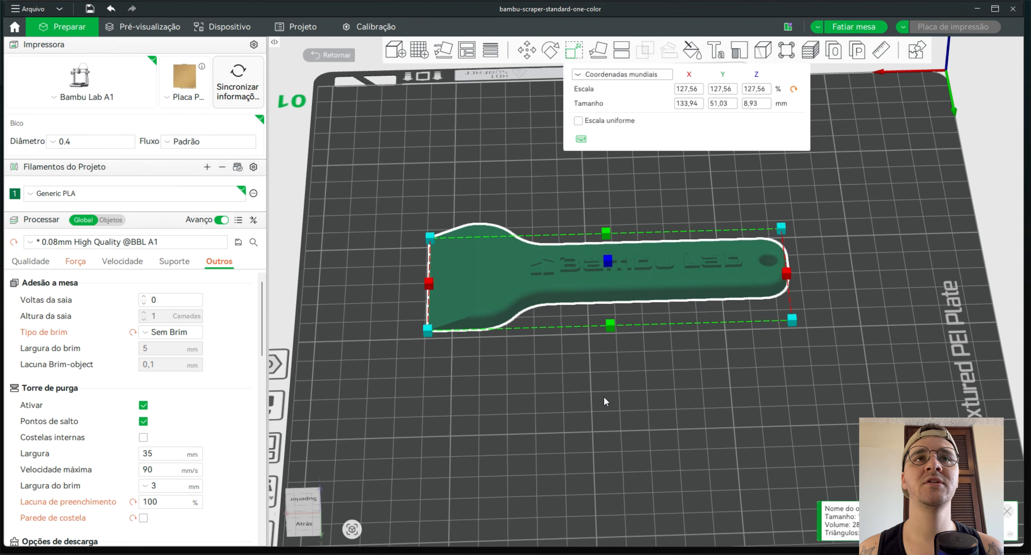
left_click_drag(605, 401, 608, 440)
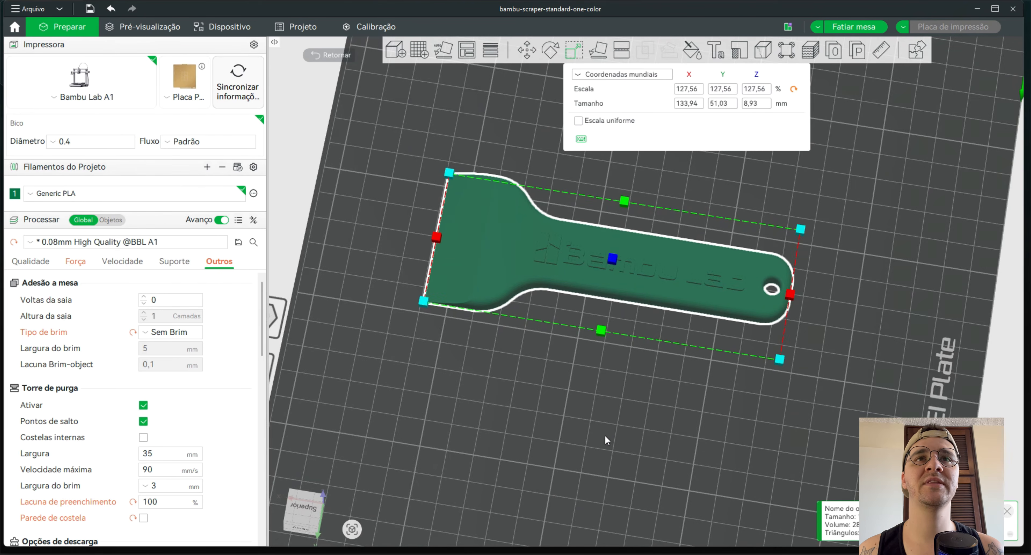
left_click(577, 121)
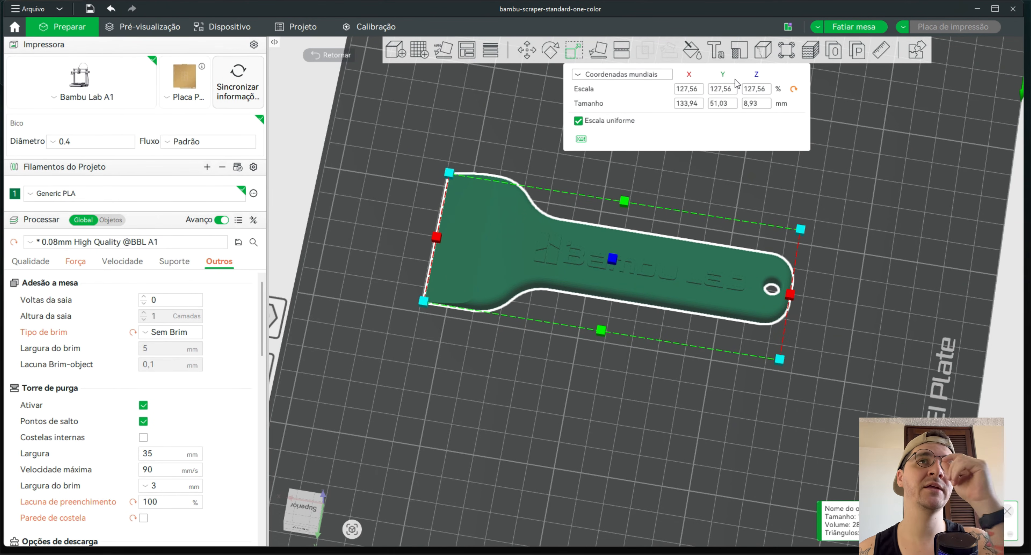
left_click(680, 90)
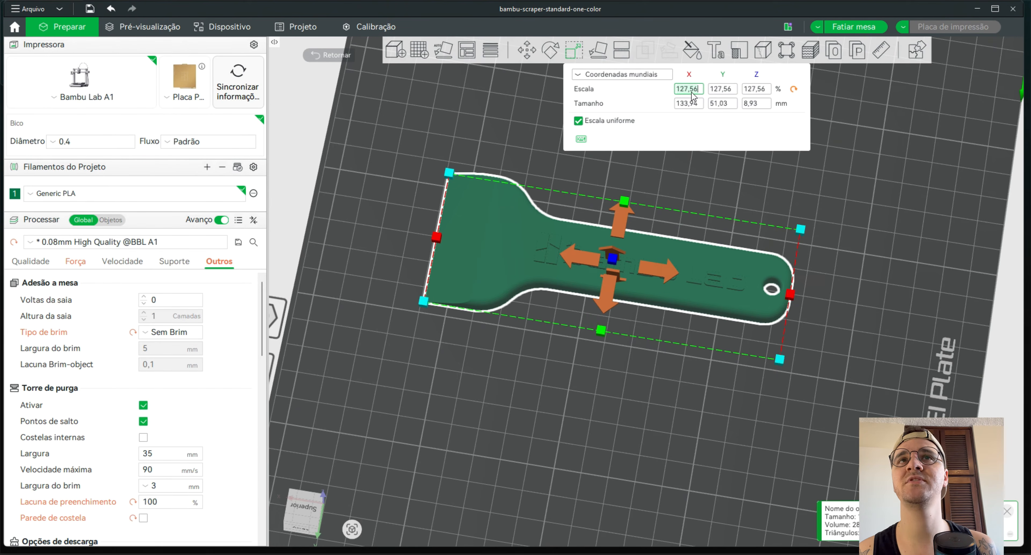
key("ctrl+a")
type("150")
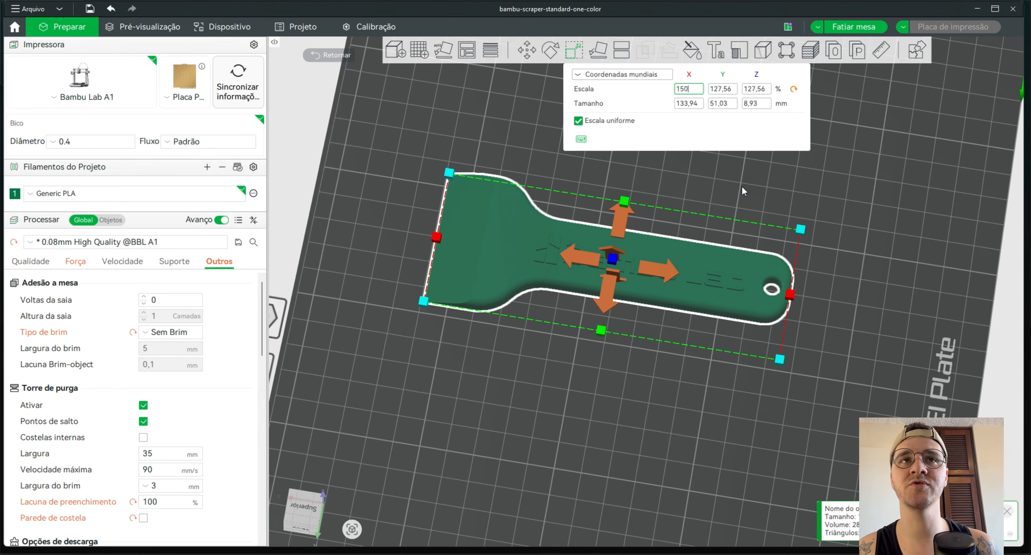
key("Return")
mouse_move(637, 466)
left_mouse_down()
mouse_move(639, 441)
mouse_move(635, 453)
left_mouse_up()
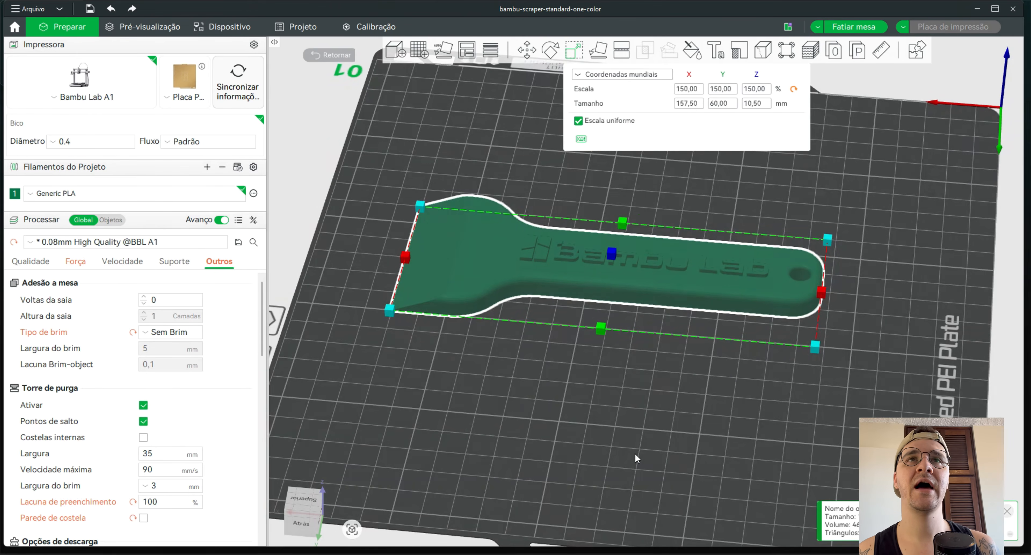
Undo the 150 % scaling and turn off uniform scaling for the scraper.
key("ctrl+z")
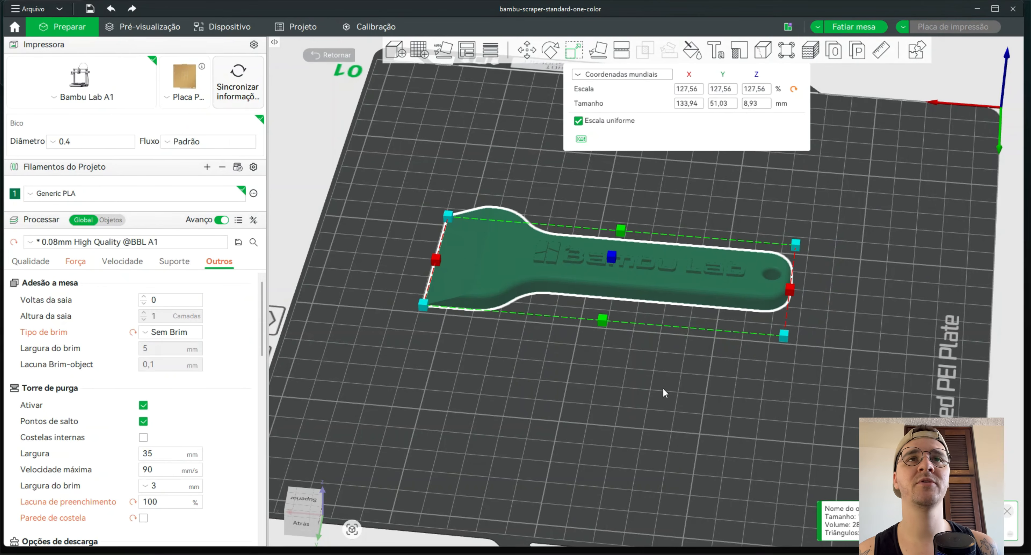
left_click(578, 120)
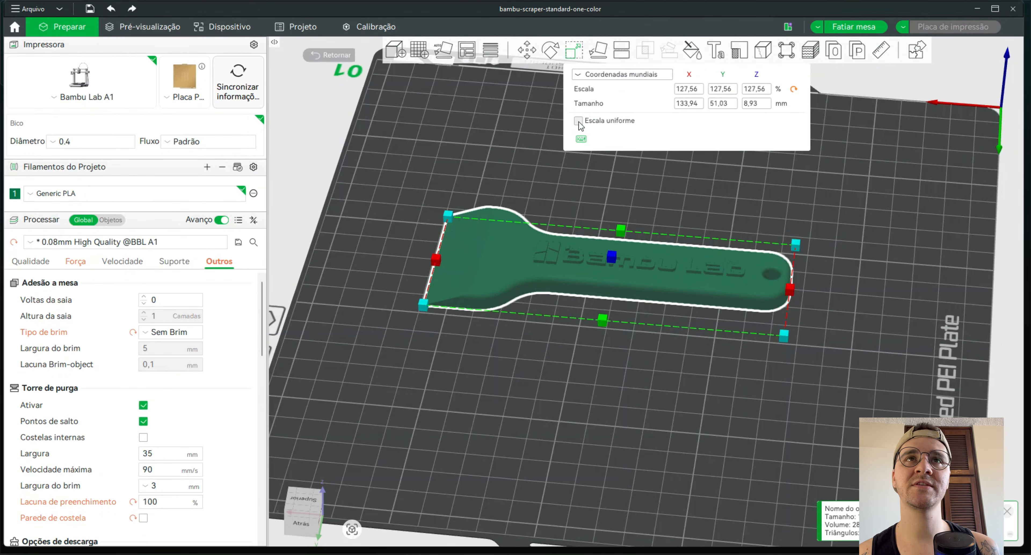
left_click_drag(688, 260, 797, 324)
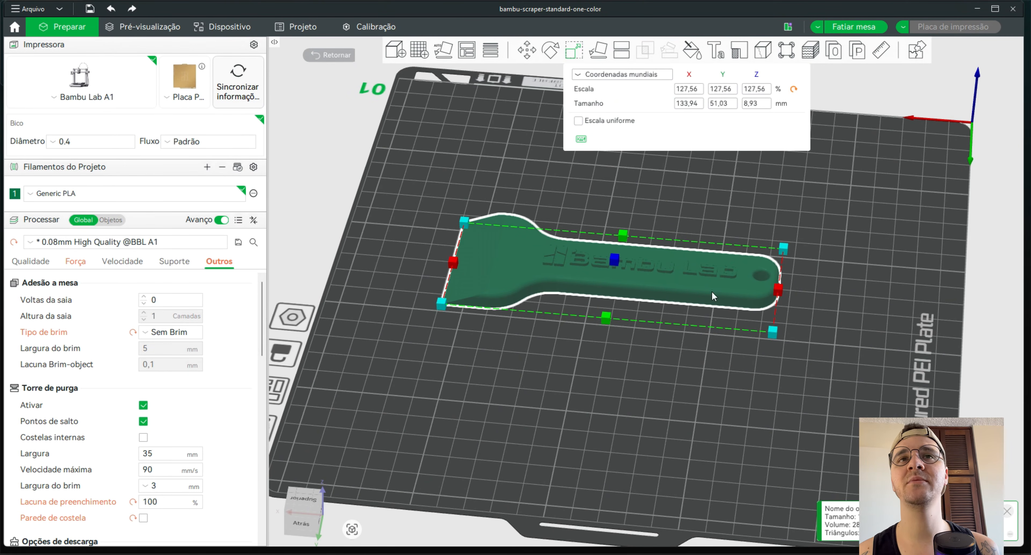
Try stretching the scraper along X only to a size of 160 mm.
left_click(688, 104)
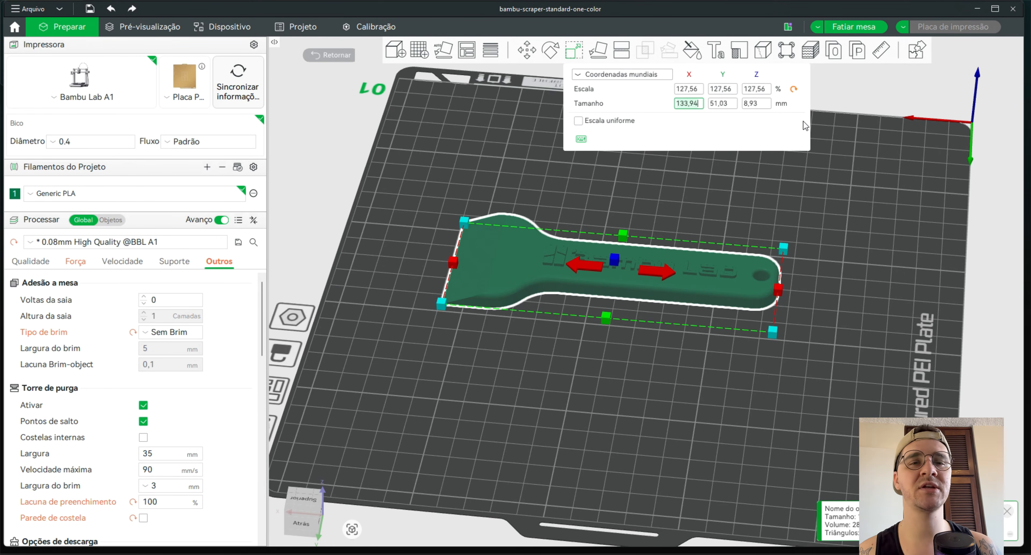
key("BackSpace")
key("BackSpace")
key("BackSpace")
key("BackSpace")
key("BackSpace")
key("BackSpace")
type("160")
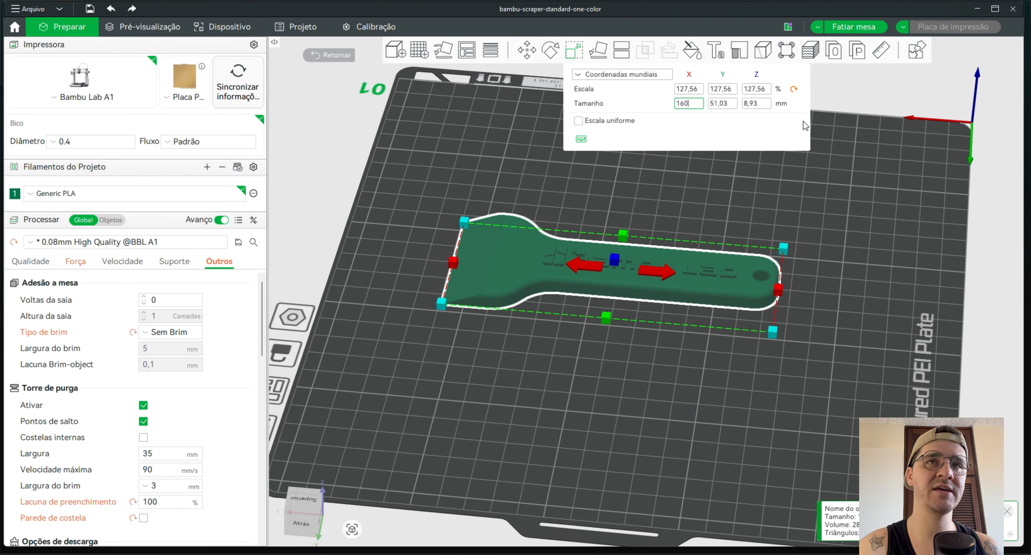
key("Return")
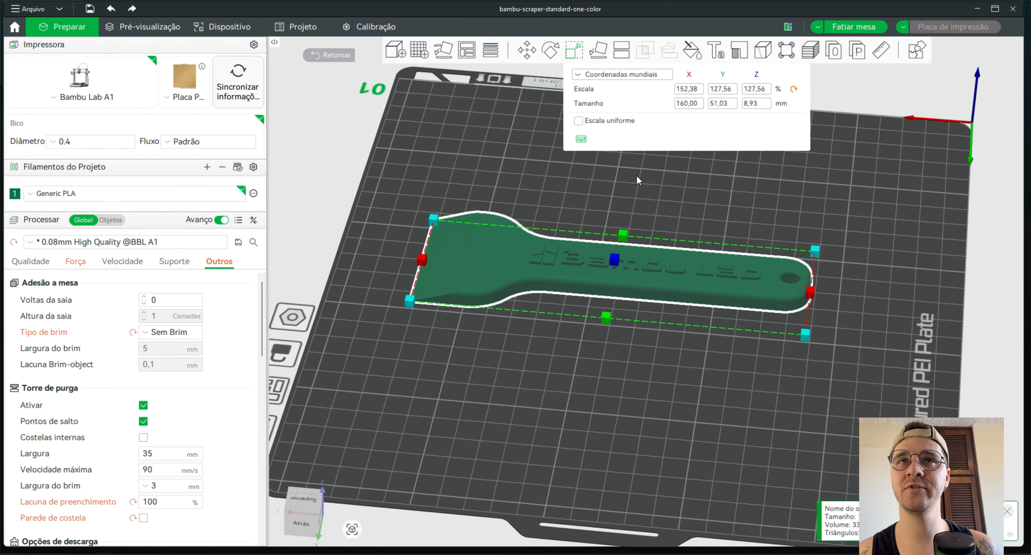
left_click(652, 227)
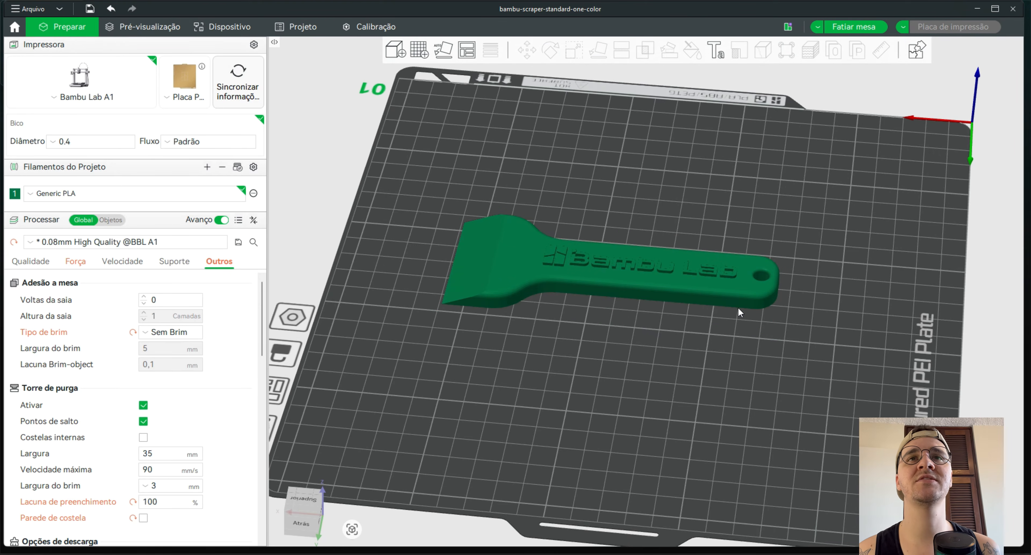
Add a text part to the scraper and place it on the blade.
left_click_drag(679, 398, 738, 375)
left_click(537, 353)
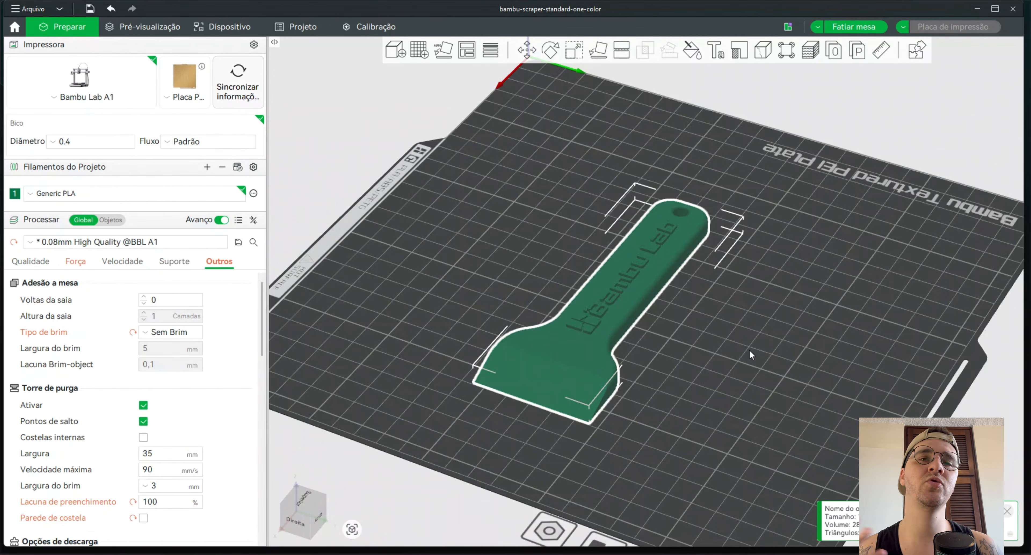
left_click(715, 50)
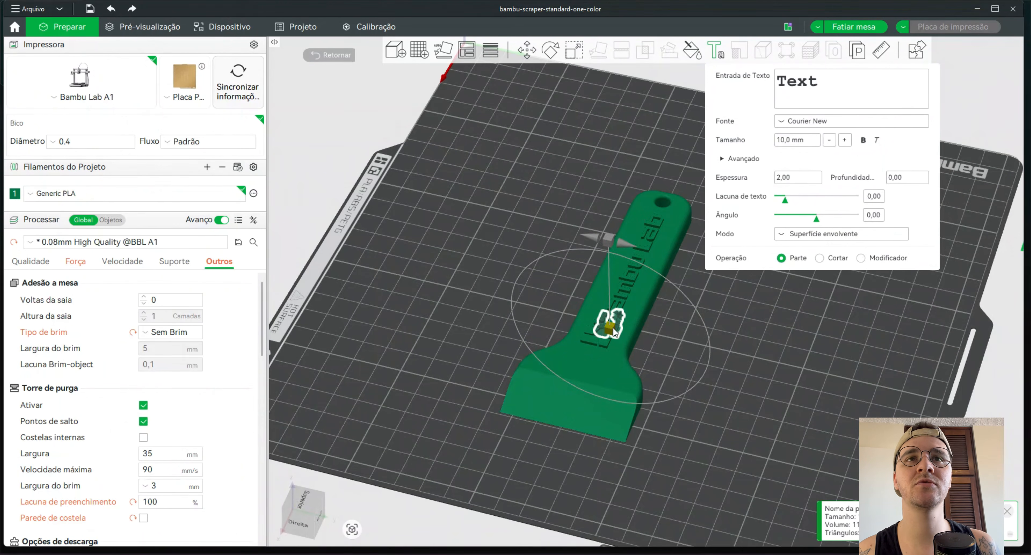
left_click_drag(615, 332, 601, 347)
left_click_drag(572, 392, 570, 397)
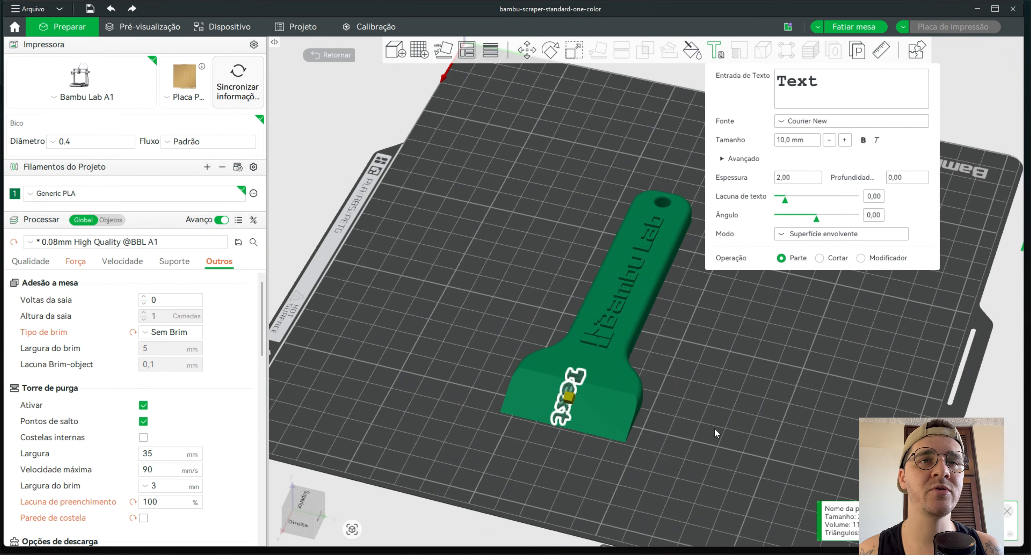
Replace the default text on the blade with "Ateliê Júpiter".
left_click(833, 93)
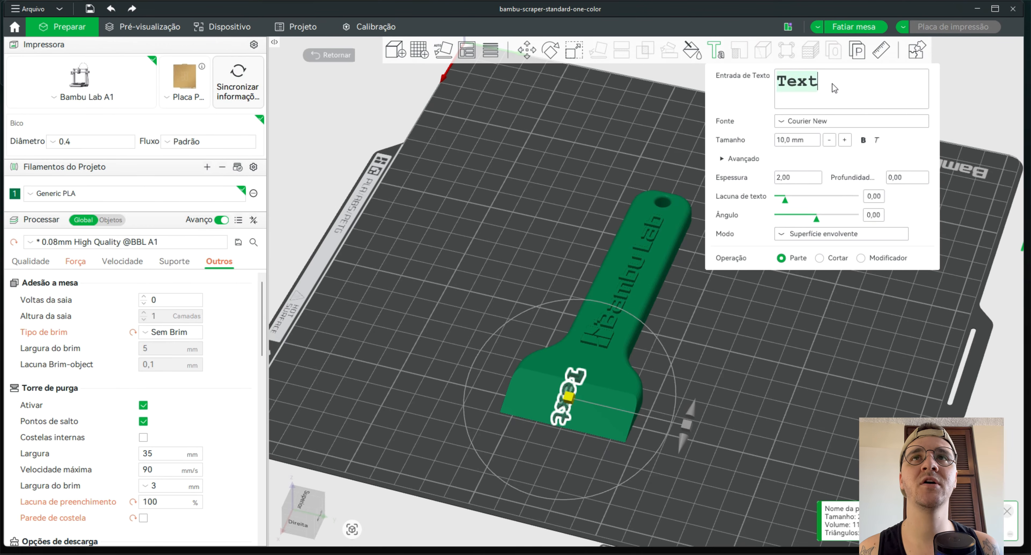
type("Ateli")
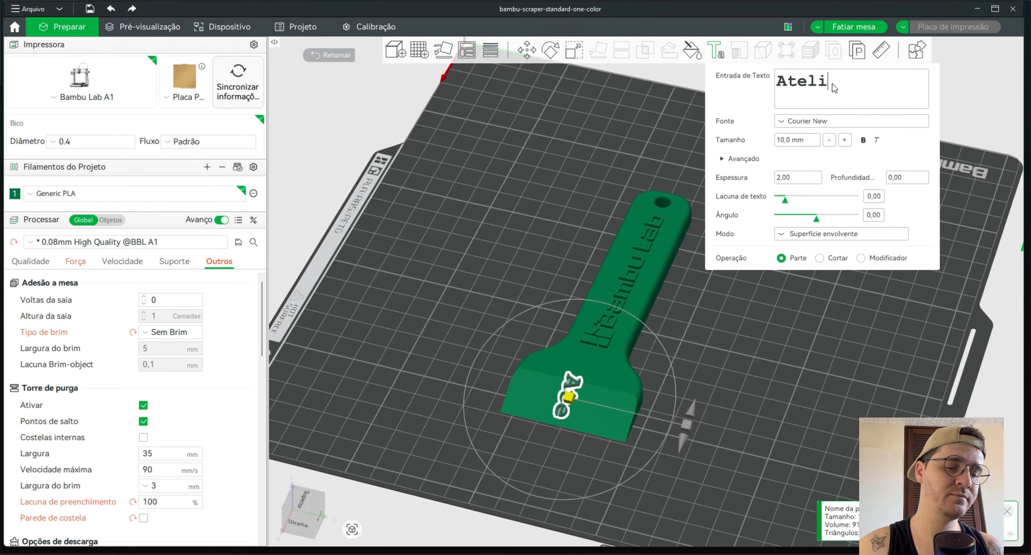
type("ê J")
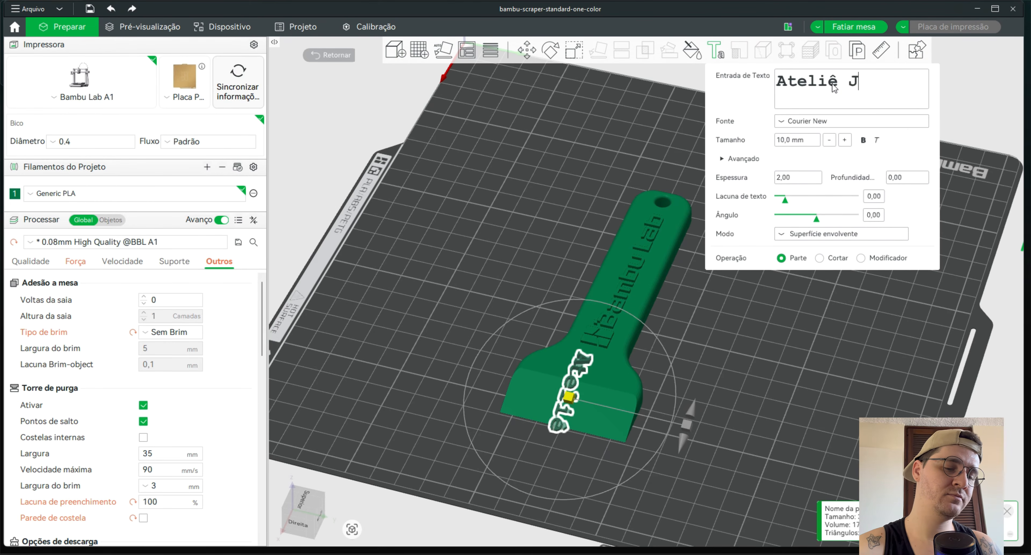
type("úpiter")
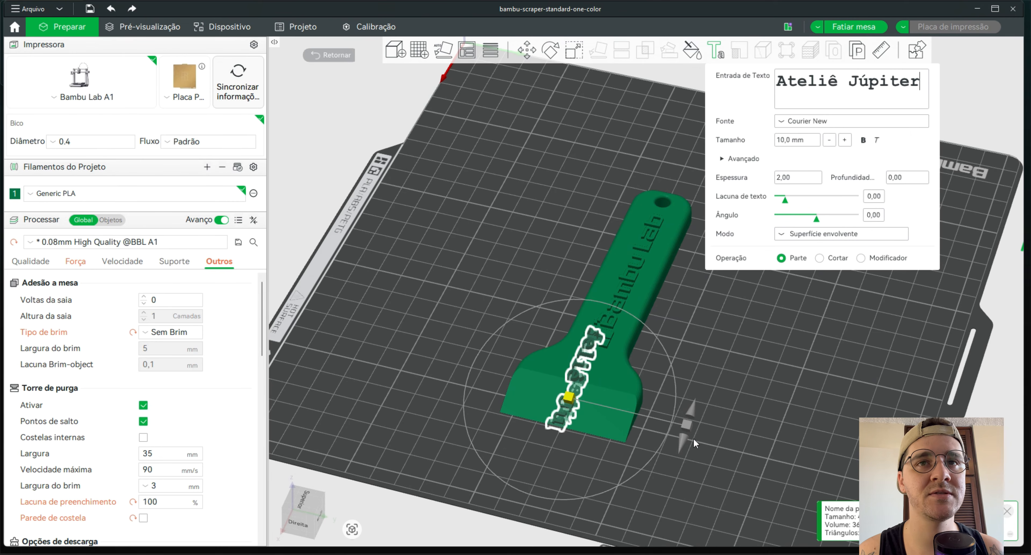
Rotate the text to an angle of about 89.84° so that it runs across the blade's width.
left_click_drag(686, 425, 626, 226)
left_click_drag(759, 434, 774, 448)
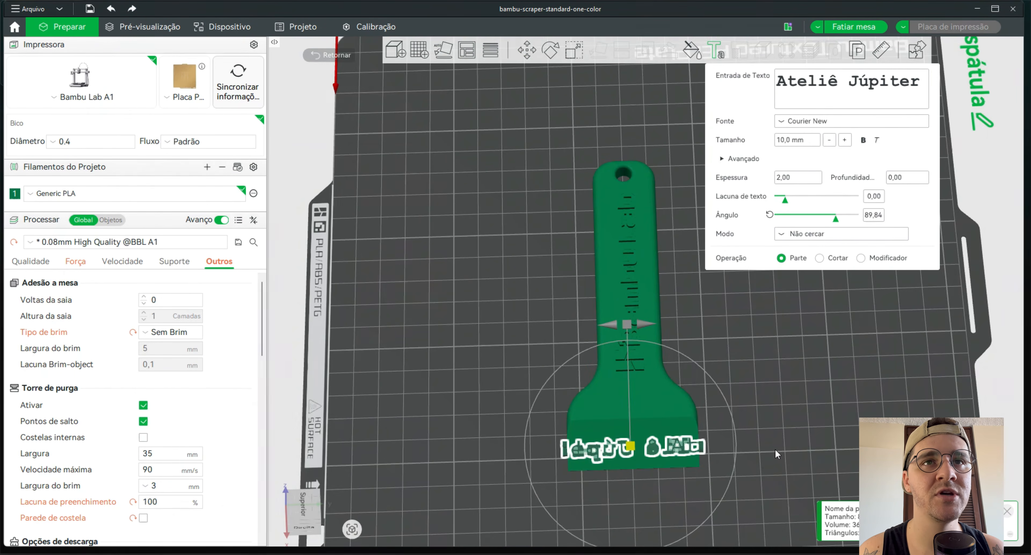
scroll(629, 451, "up", 1)
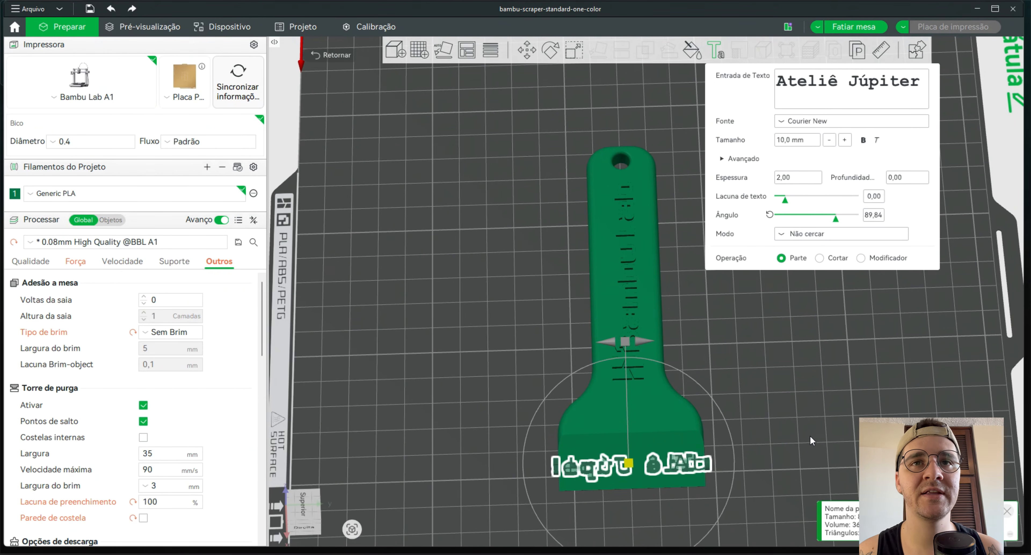
Set the text size to 6 mm and shift the lettering slightly on the blade.
middle_click_drag(833, 439, 803, 314)
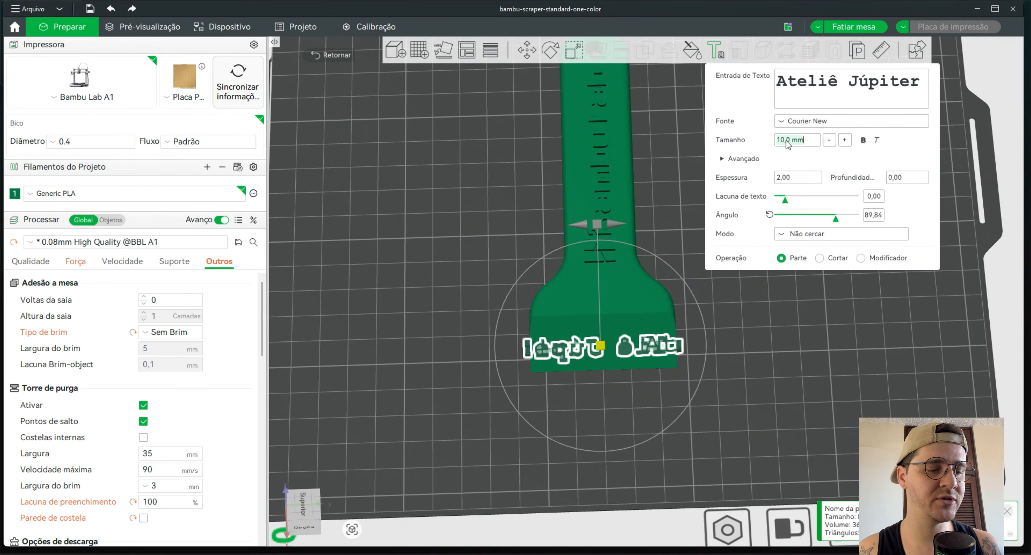
type("6")
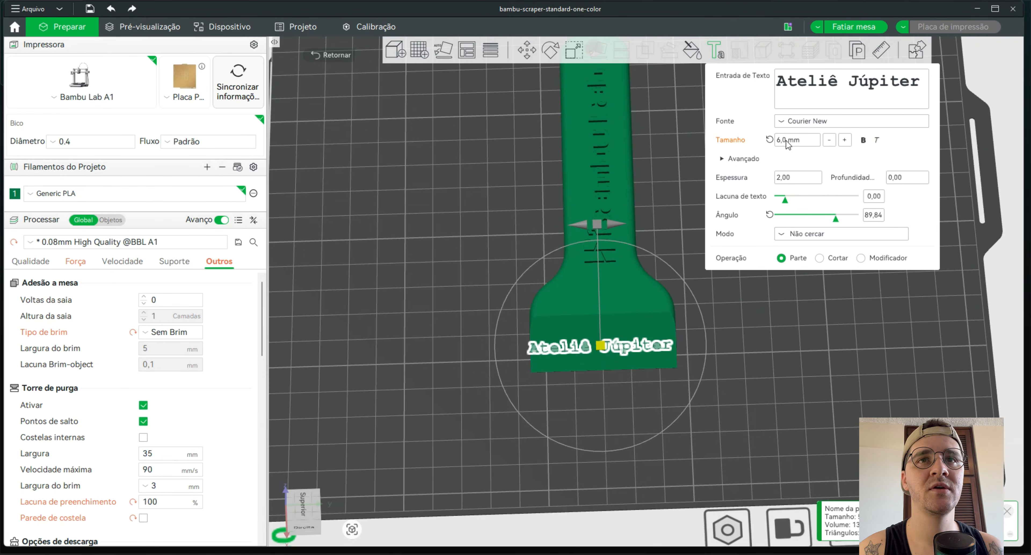
key("Return")
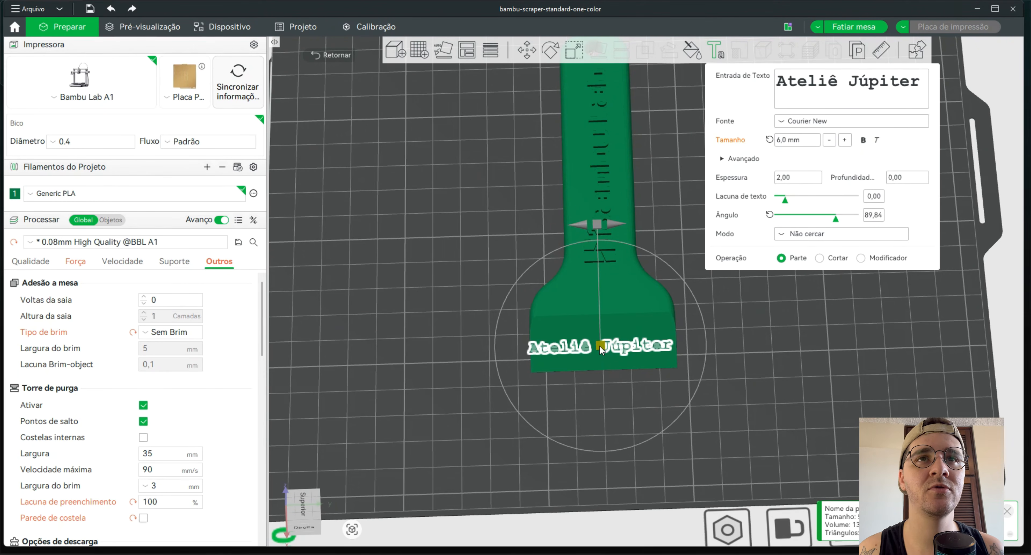
left_click_drag(599, 345, 606, 341)
Reduce the size of the blade's lettering to 5 mm.
left_click(782, 139)
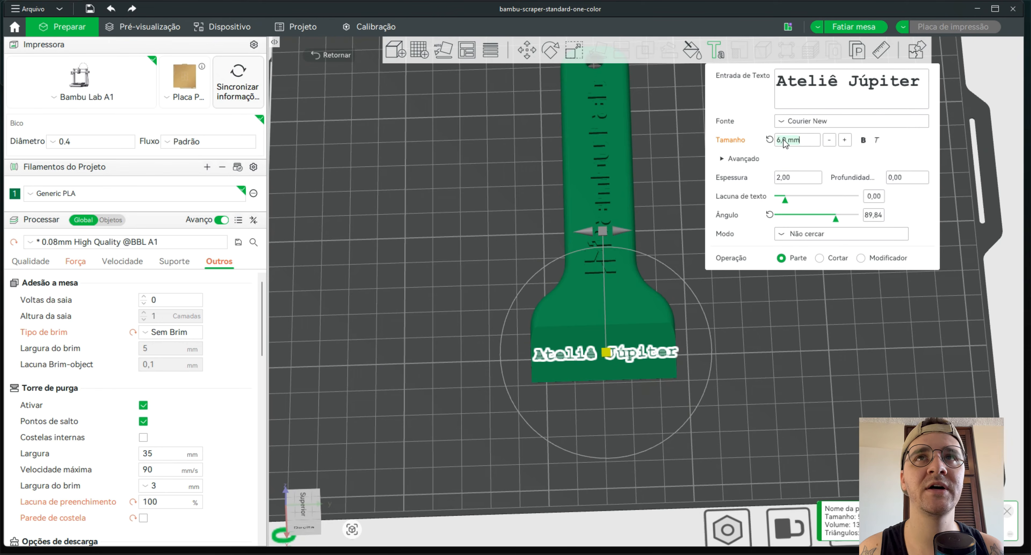
type("5")
key("Return")
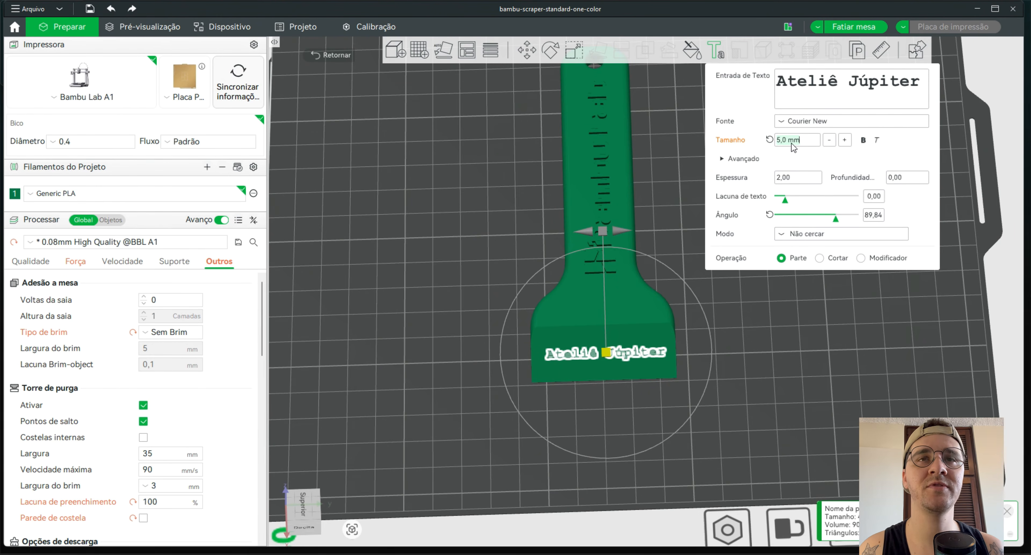
Set the size of the blade lettering to 5,5 mm and finish the text edit.
type("5,5")
key("Return")
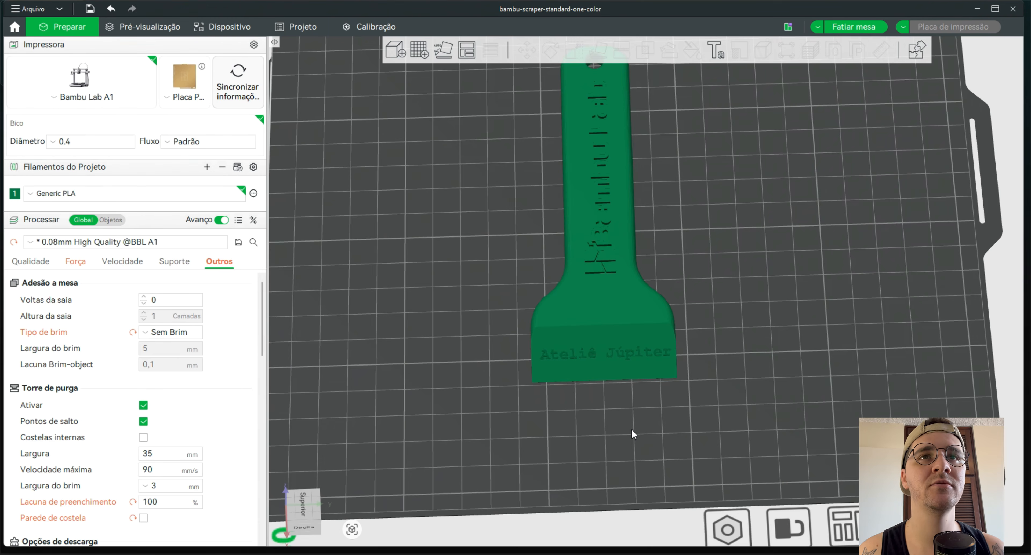
left_click_drag(632, 430, 714, 405)
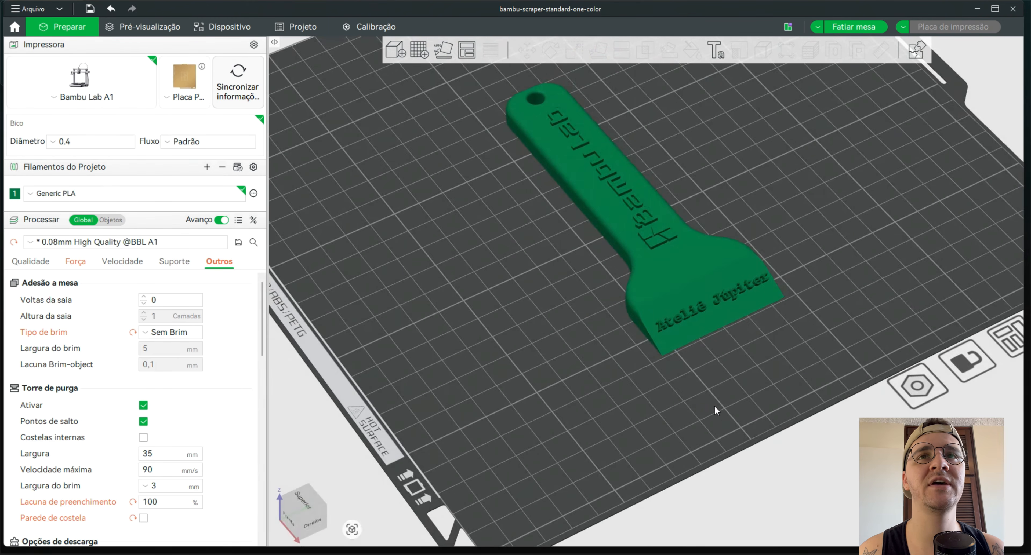
scroll(714, 405, "up", 5)
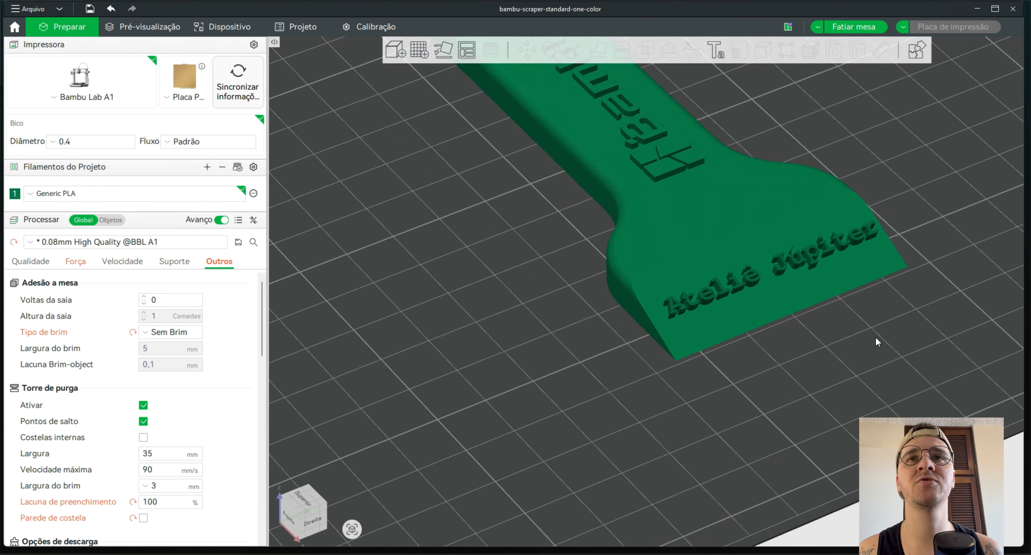
left_click_drag(877, 342, 722, 315)
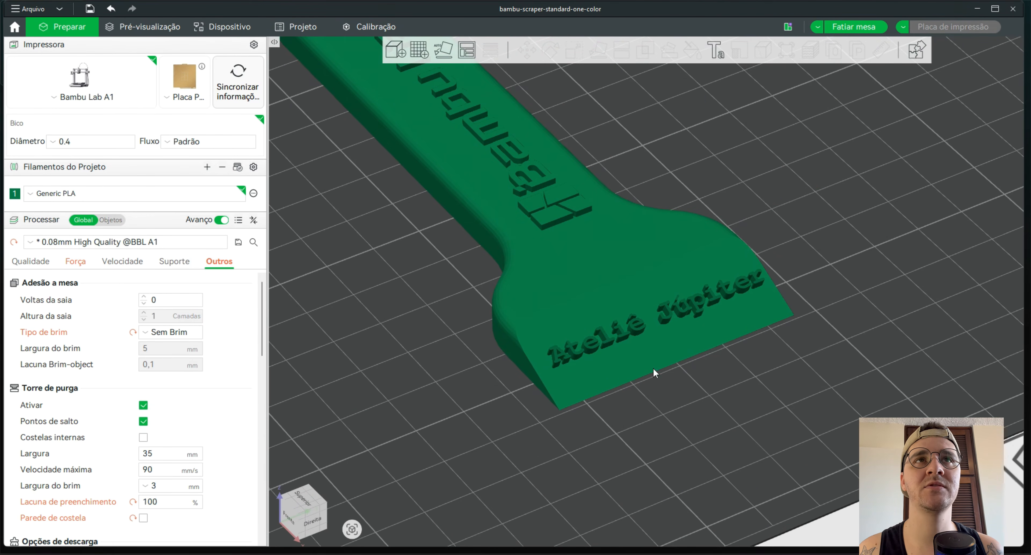
Reopen the blade text for editing and rotate it slightly to an angle of about 89,55°.
left_click(627, 341)
left_click(625, 339)
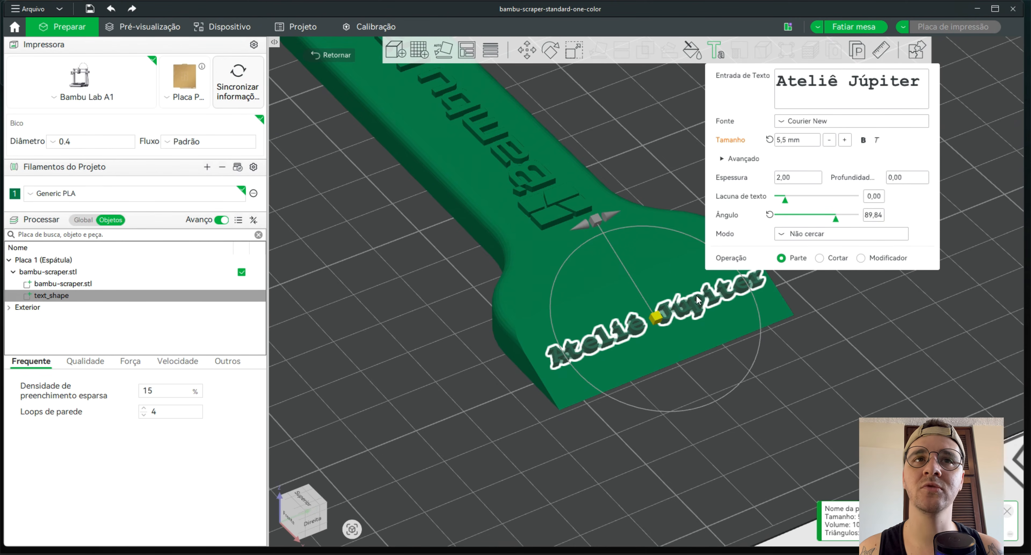
mouse_move(600, 212)
left_mouse_down()
mouse_move(538, 306)
mouse_move(584, 221)
mouse_move(600, 227)
left_mouse_up()
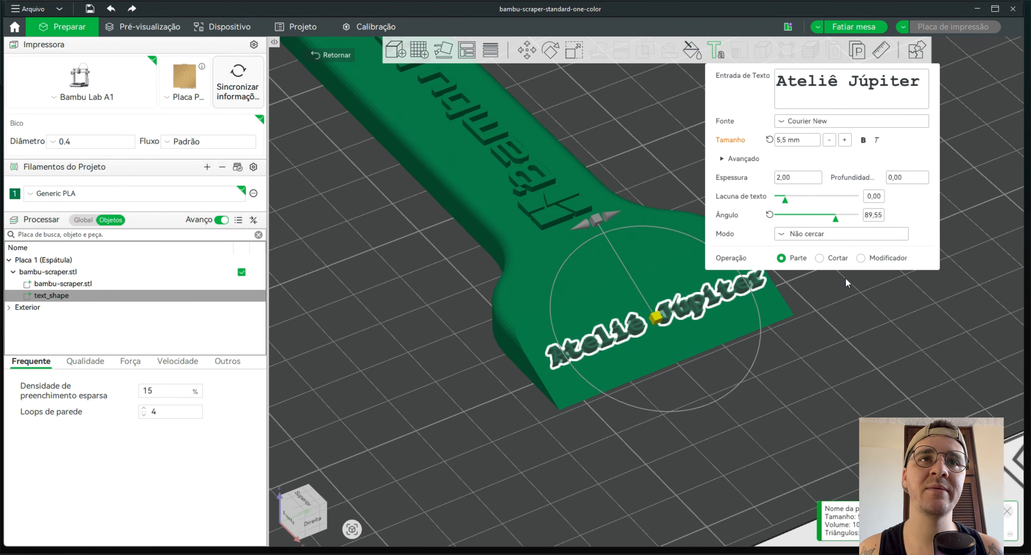
Change the text operation to Cortar so that the lettering is engraved into the blade, and close the text edit.
left_click(818, 258)
left_click_drag(839, 396, 808, 405)
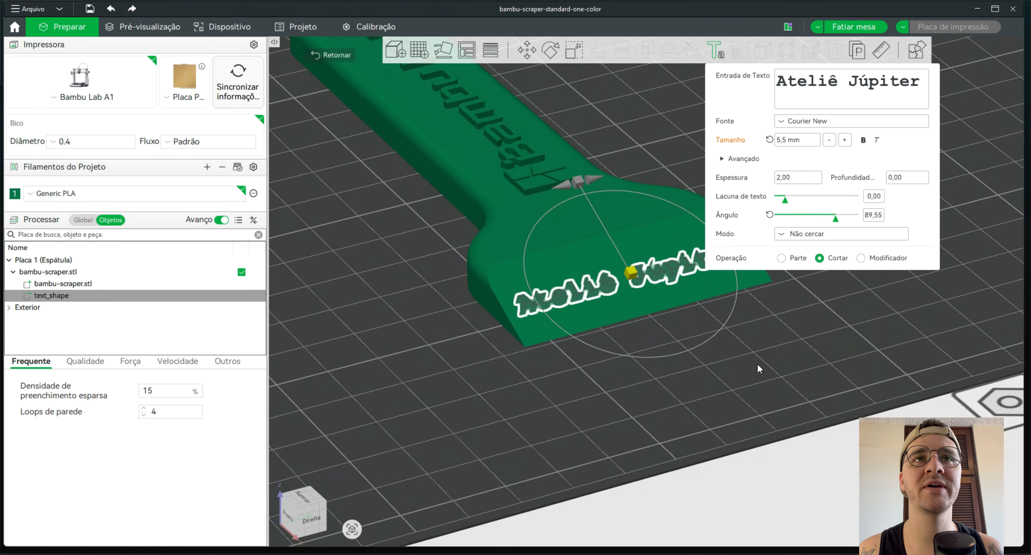
left_click_drag(618, 371, 601, 406)
left_click(824, 365)
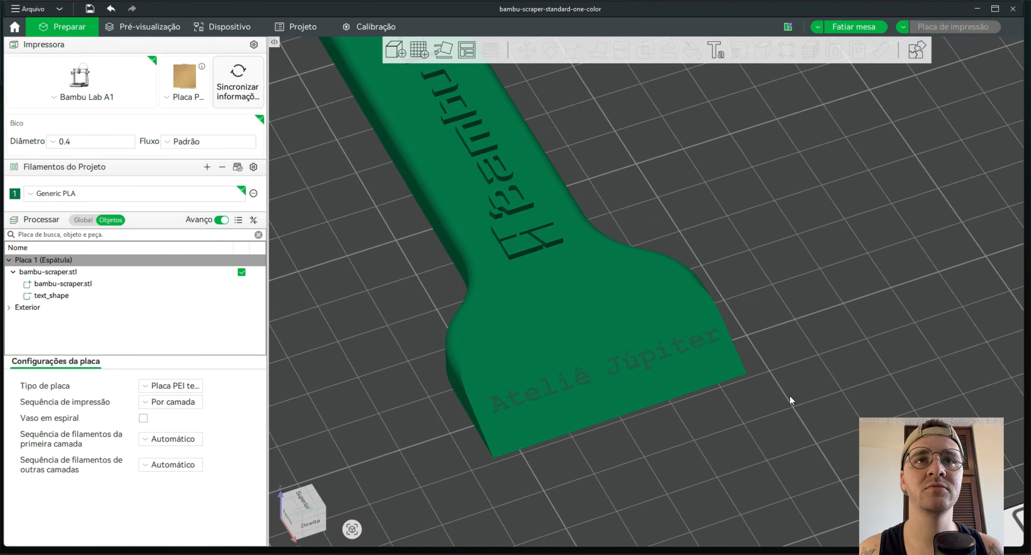
scroll(633, 435, "up", 5)
scroll(804, 486, "down", 5)
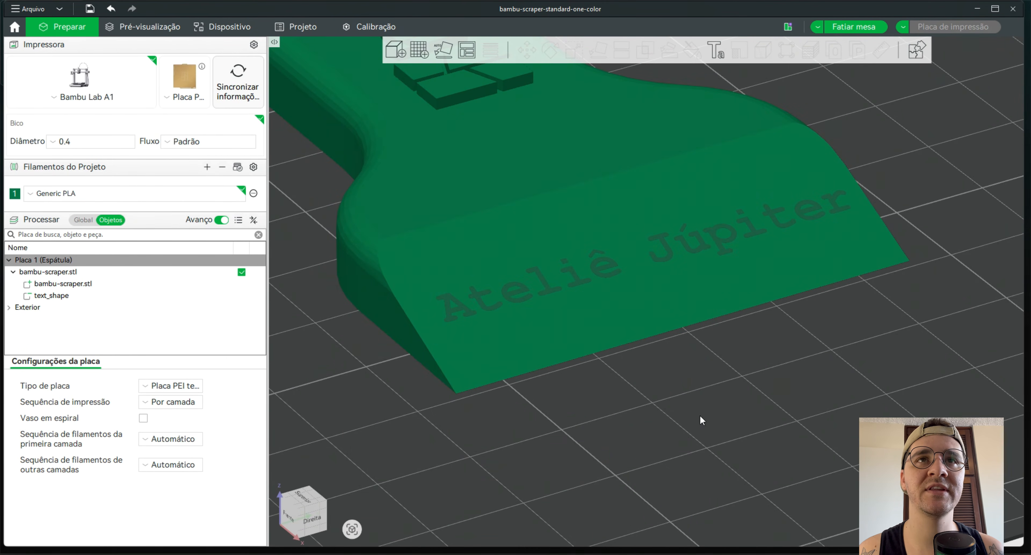
Reopen the engraved blade text for editing and check the available fonts, keeping Courier New.
left_click(507, 296)
double_click(506, 295)
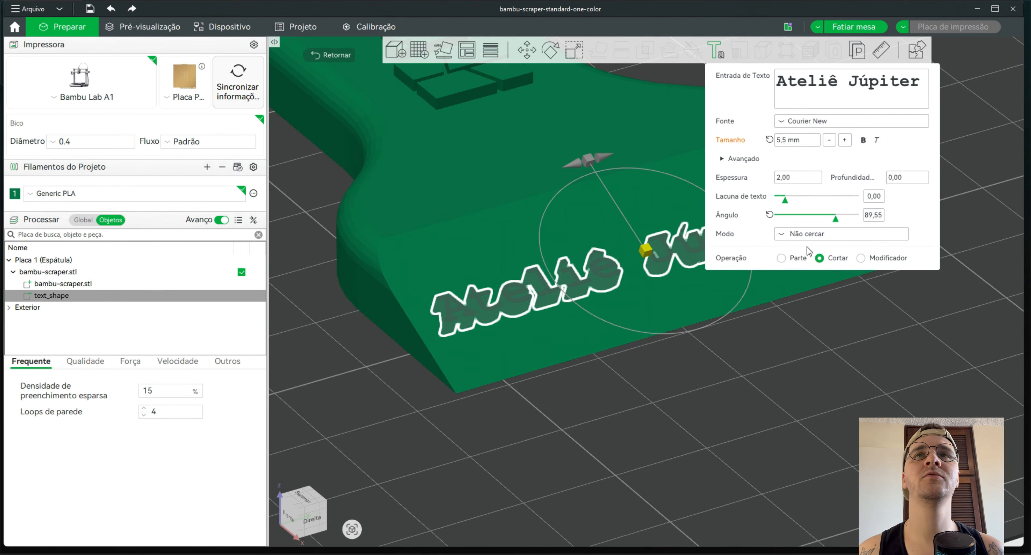
left_click(840, 121)
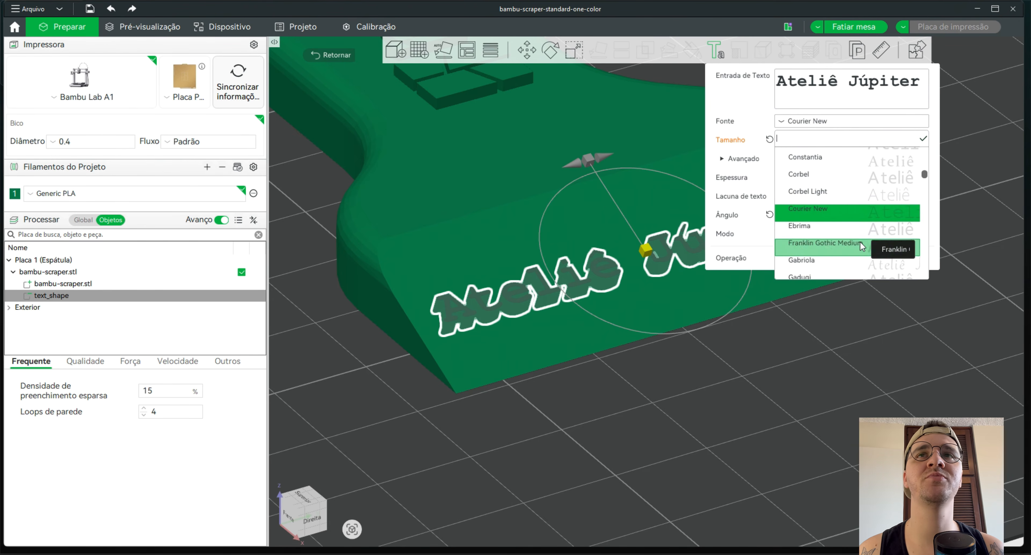
left_click(934, 125)
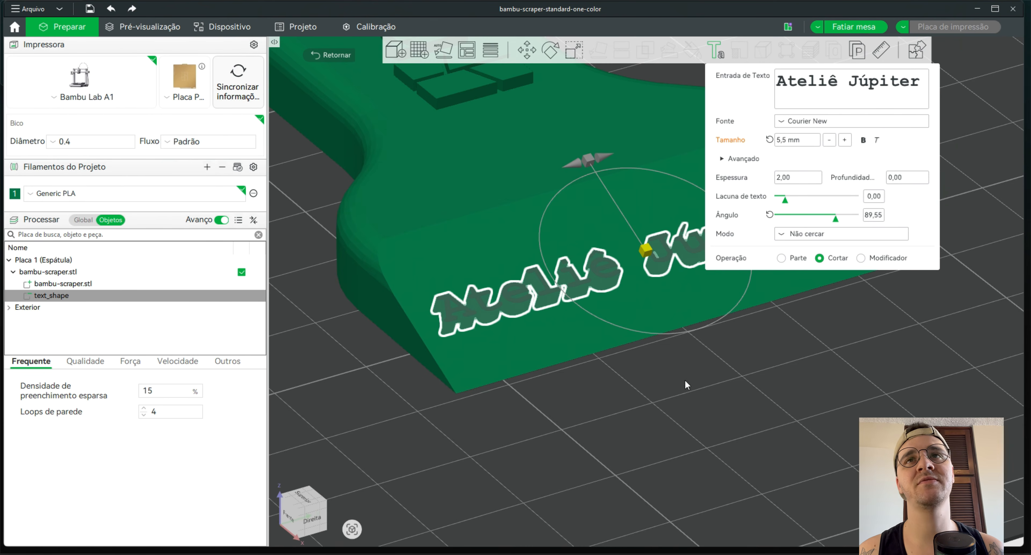
scroll(684, 379, "down", 5)
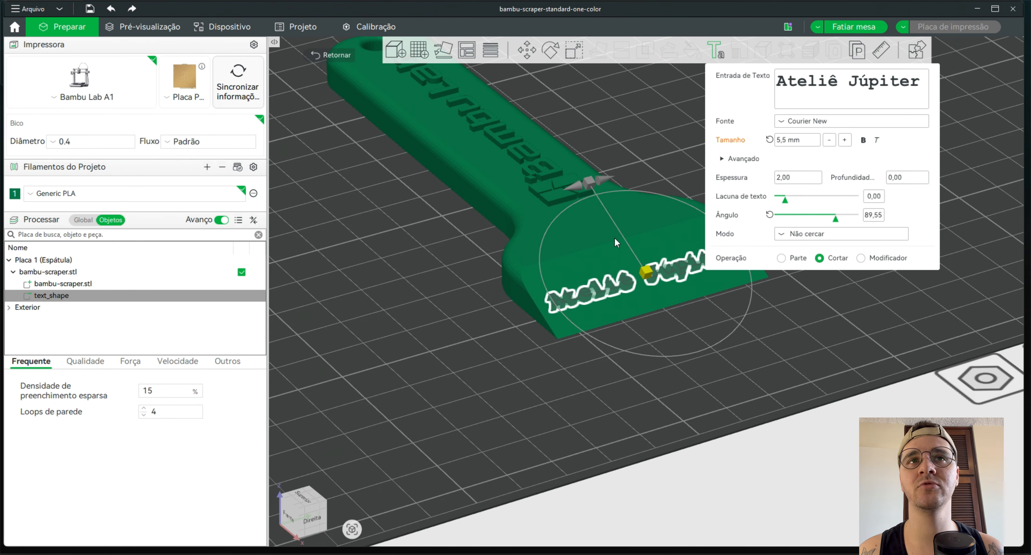
left_click_drag(681, 395, 681, 422)
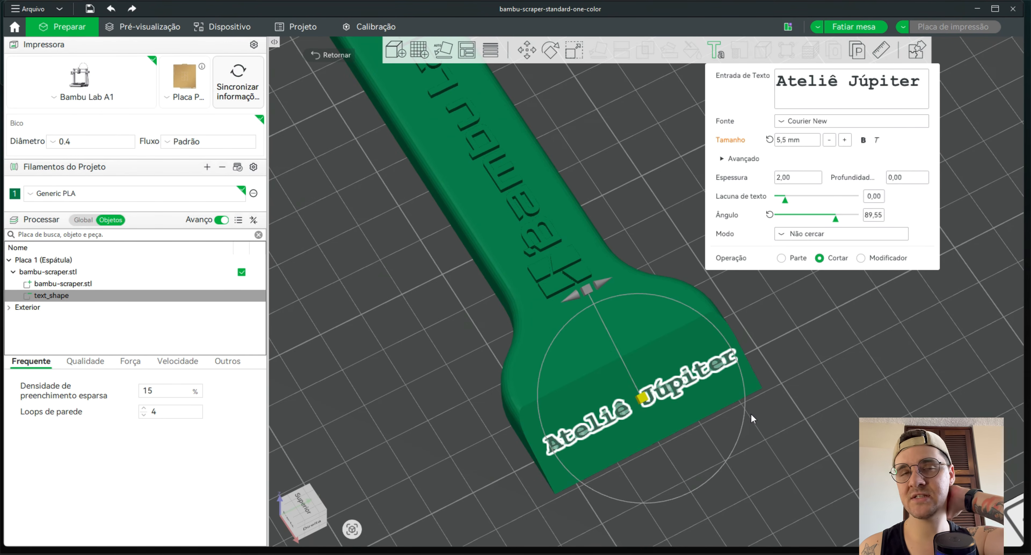
left_click_drag(844, 272, 822, 282)
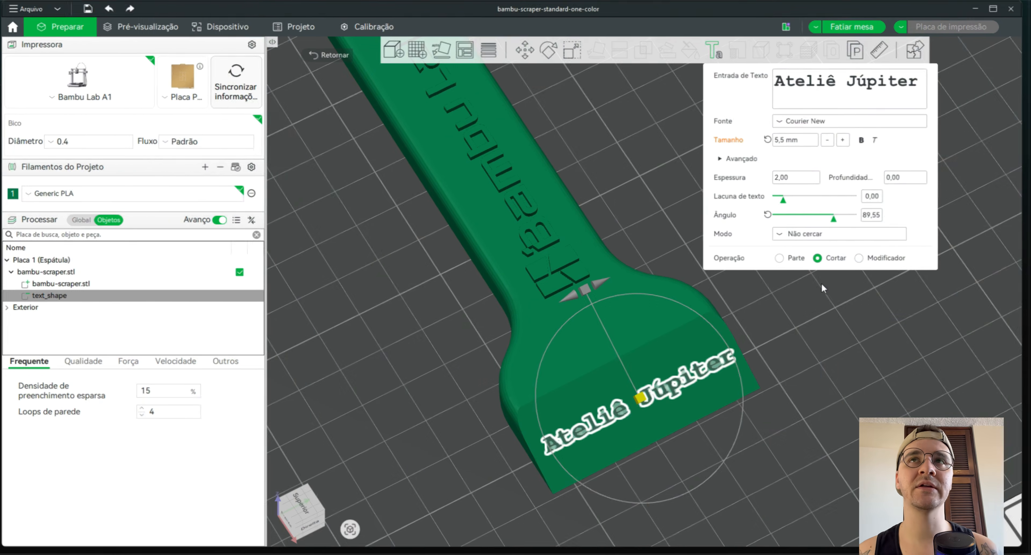